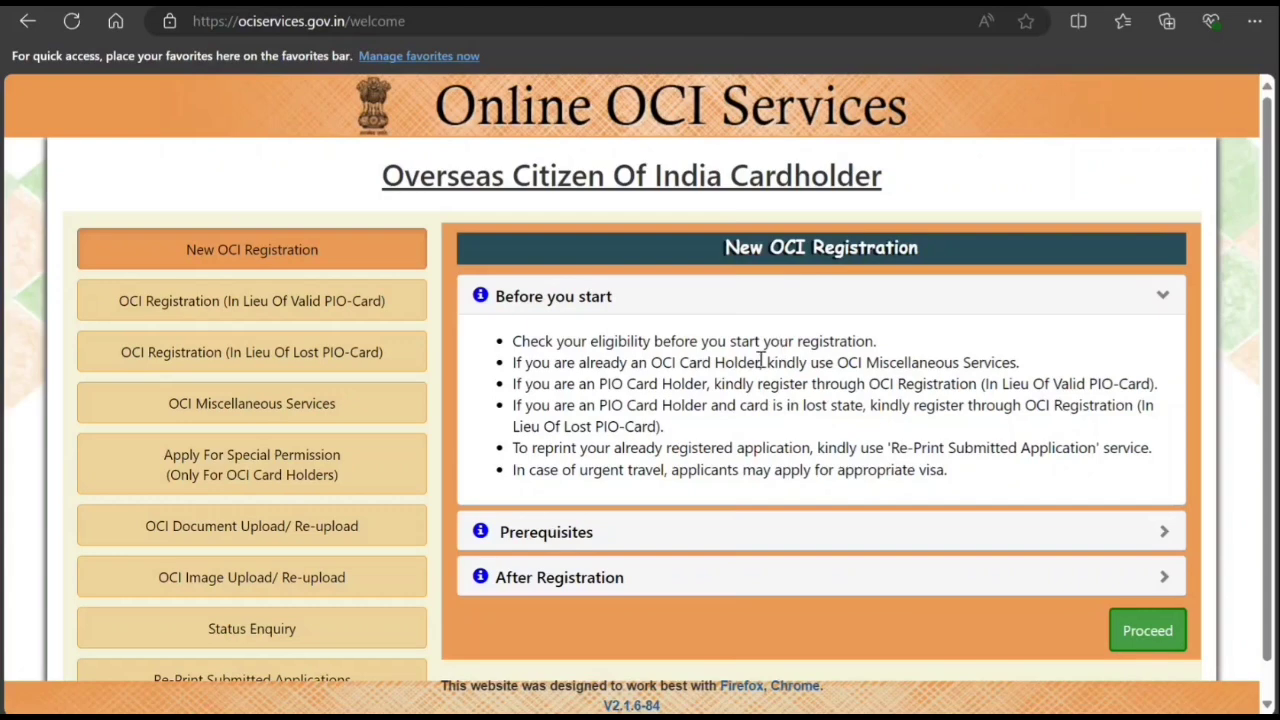
Show the Apply For Special Permission guidance and highlight the research, mountaineering, internship and employment activities.
left_click(298, 476)
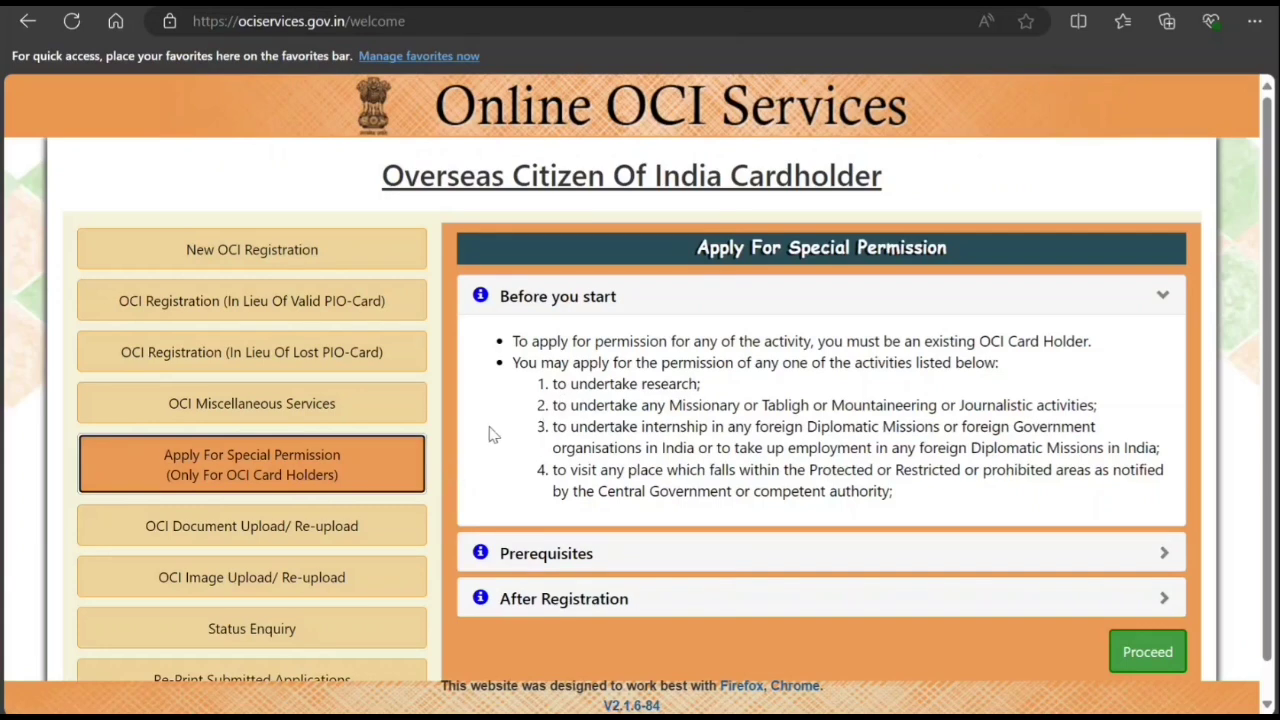
scroll(490, 433, "down", 1)
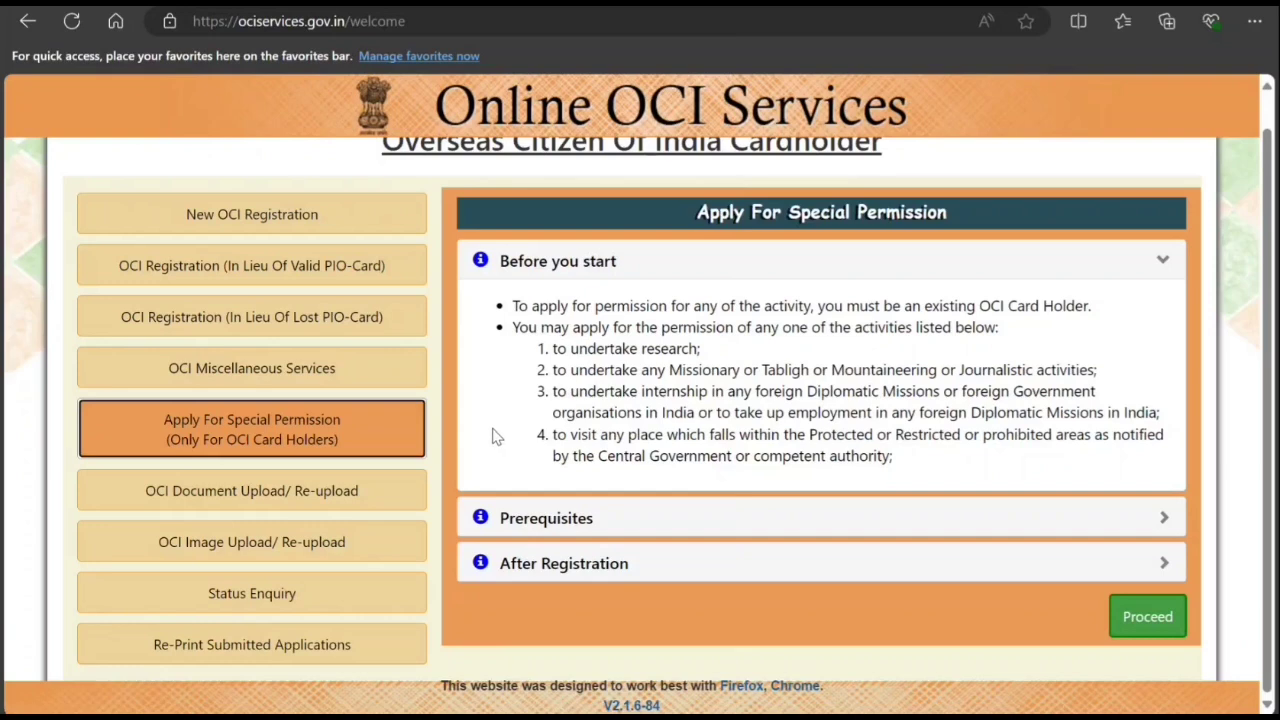
left_click_drag(553, 348, 684, 349)
left_click_drag(596, 370, 1016, 372)
left_click_drag(609, 391, 926, 395)
left_click_drag(714, 413, 890, 413)
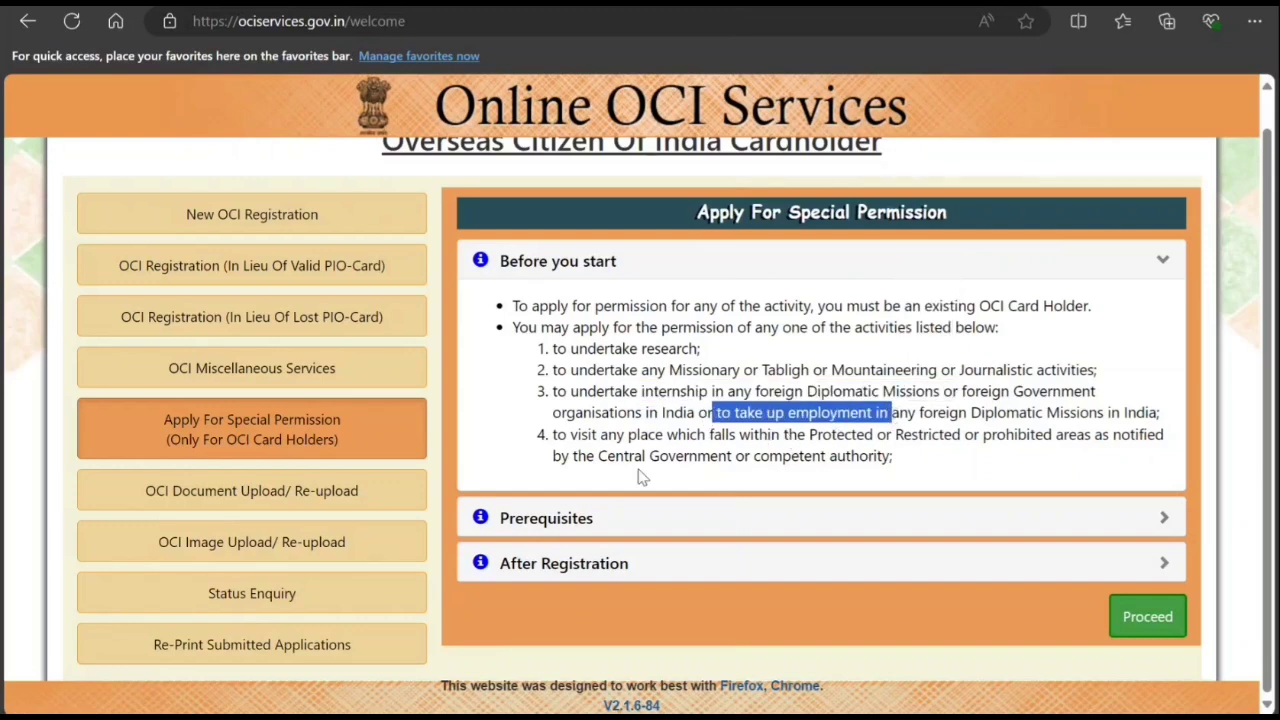
Highlight the protected areas activity and expand the Prerequisites section.
left_click(629, 471)
left_click_drag(664, 436, 866, 452)
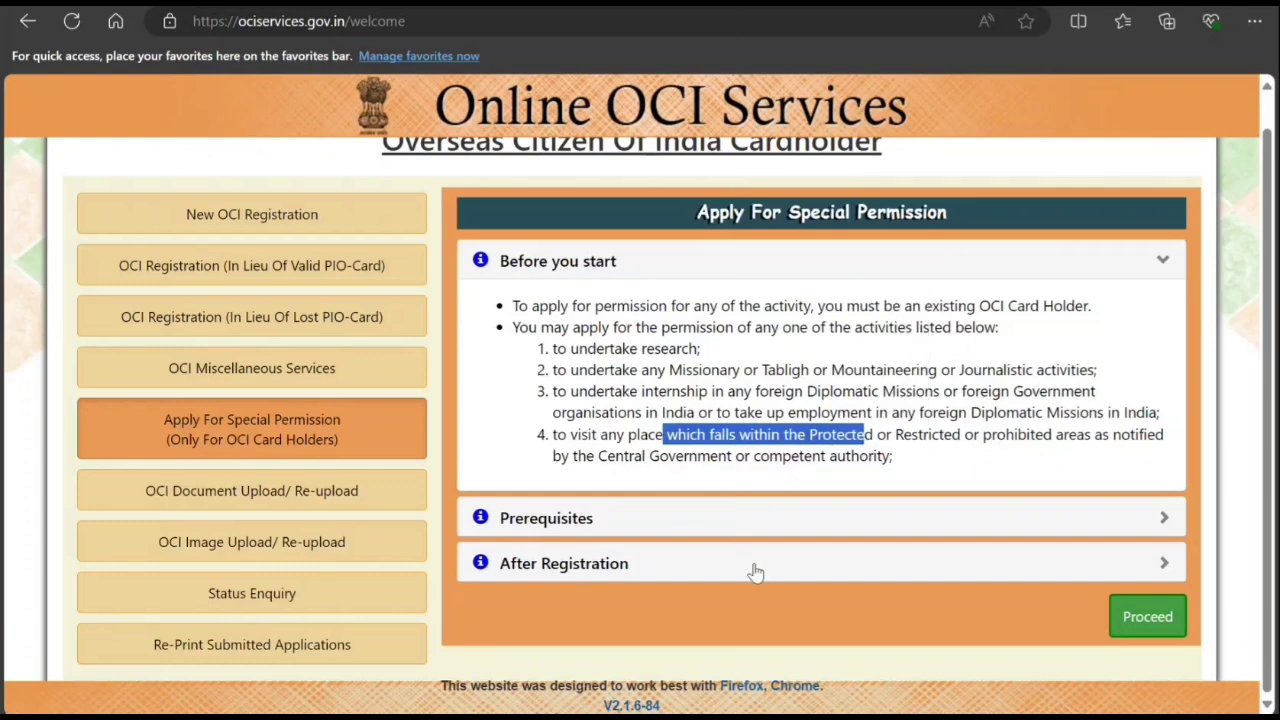
left_click(680, 528)
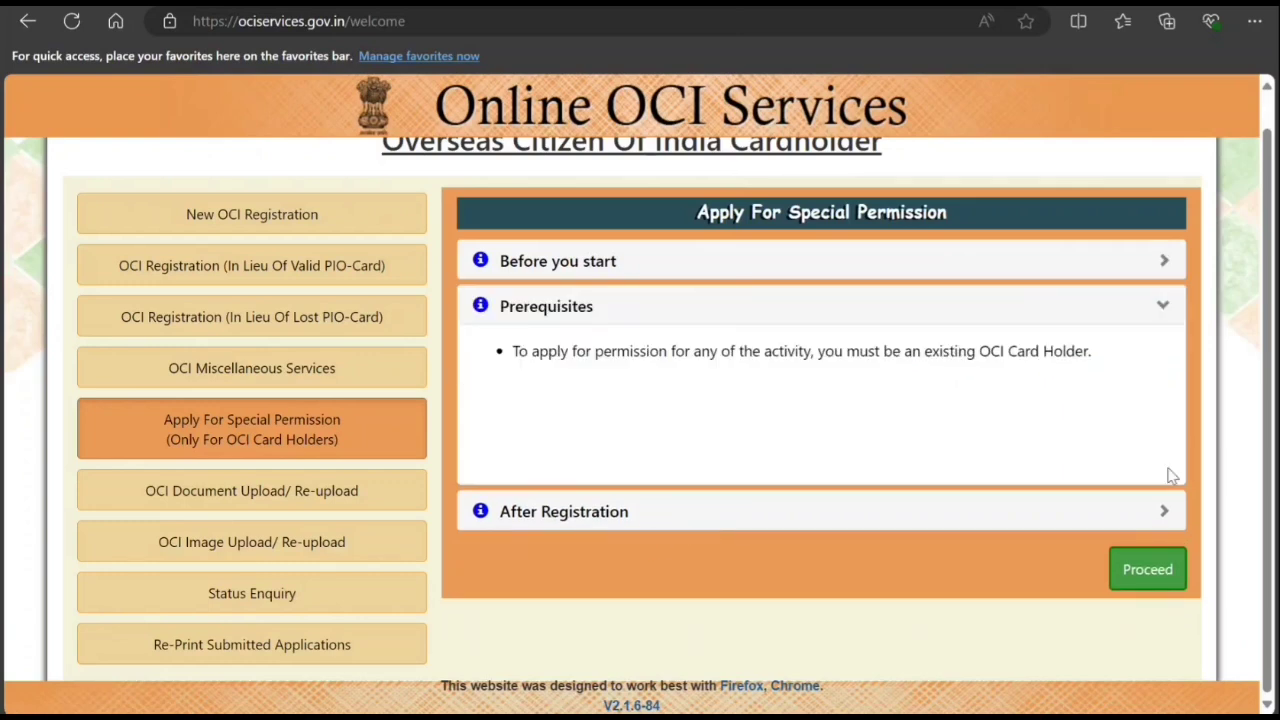
Open the application instructions and highlight the BLOCK LETTERS, OCI Card Holder and eligible-activity requirements.
left_click(1155, 572)
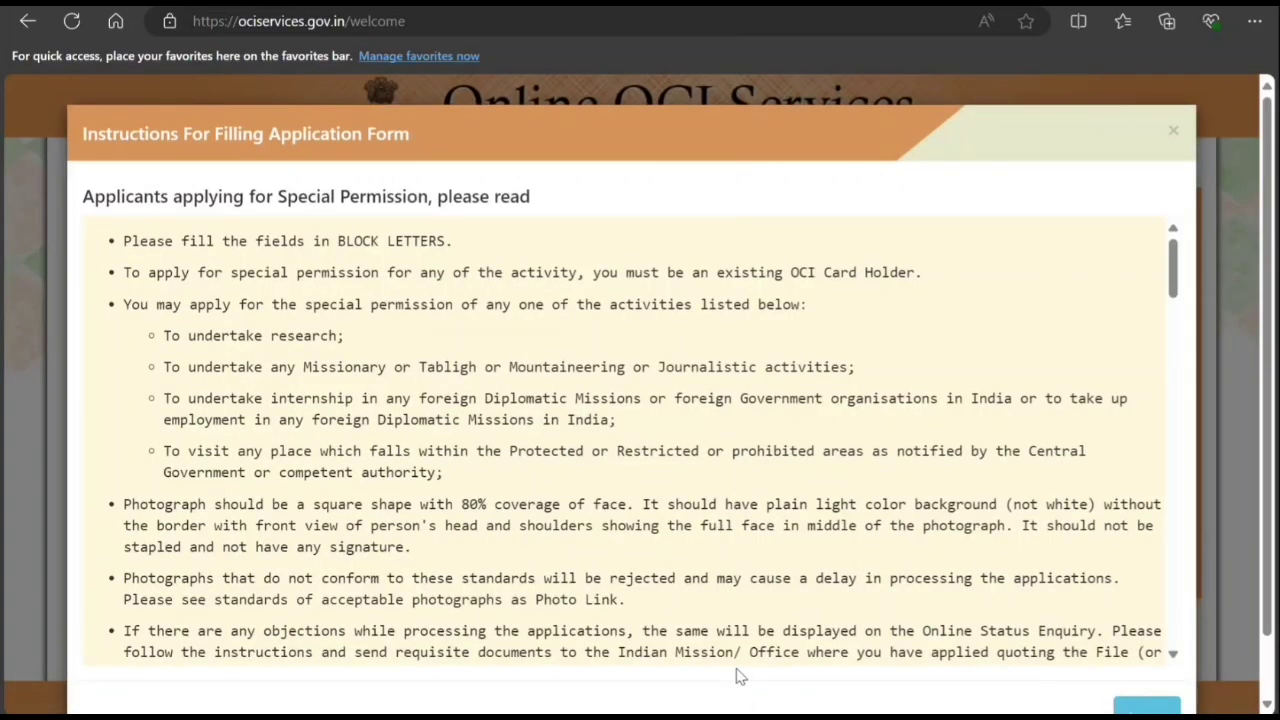
scroll(812, 337, "down", 4)
scroll(811, 337, "up", 4)
left_click_drag(337, 244, 452, 244)
left_click_drag(322, 276, 520, 290)
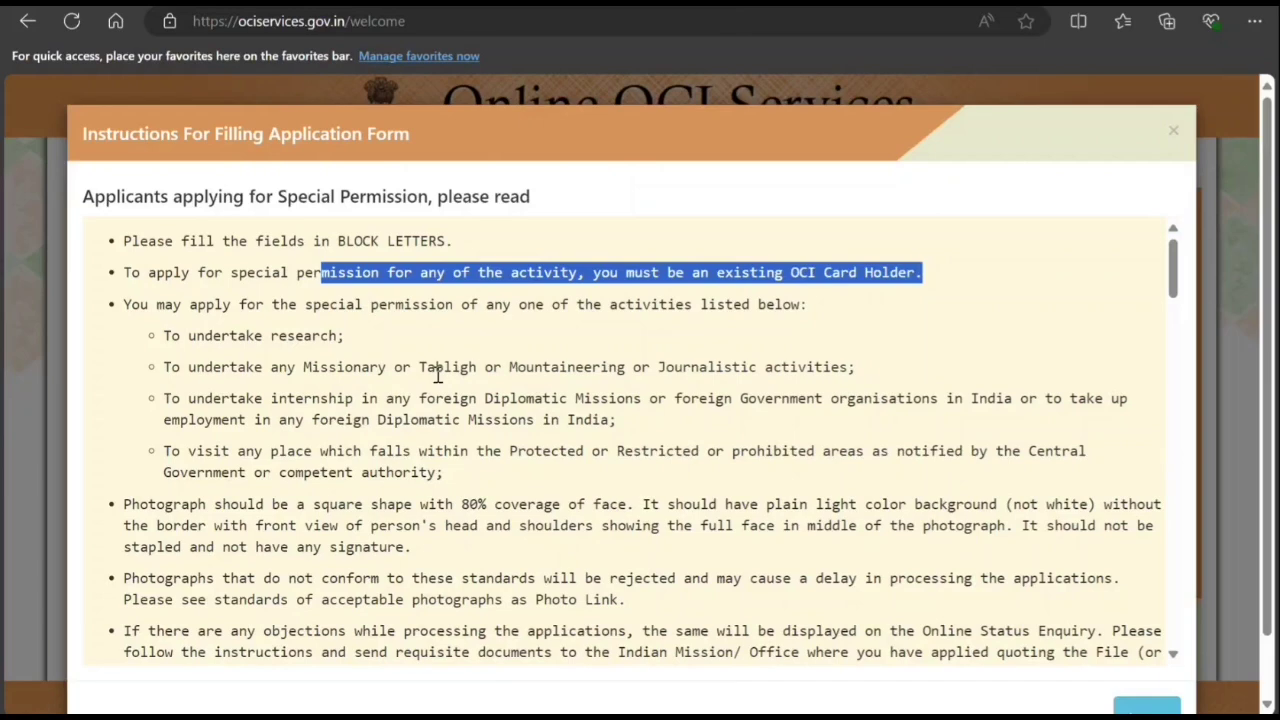
left_click_drag(460, 485, 188, 337)
Read through the instructions down to the photo and signature image rules.
scroll(190, 394, "down", 1)
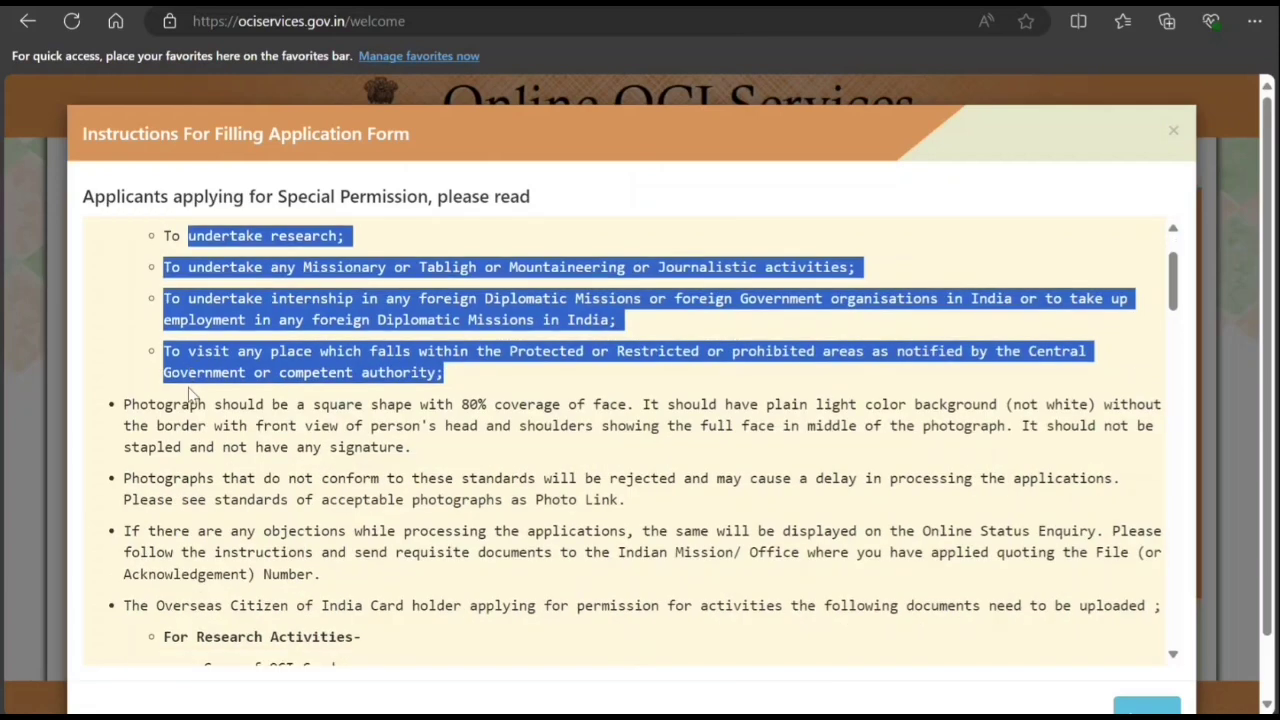
scroll(190, 394, "down", 1)
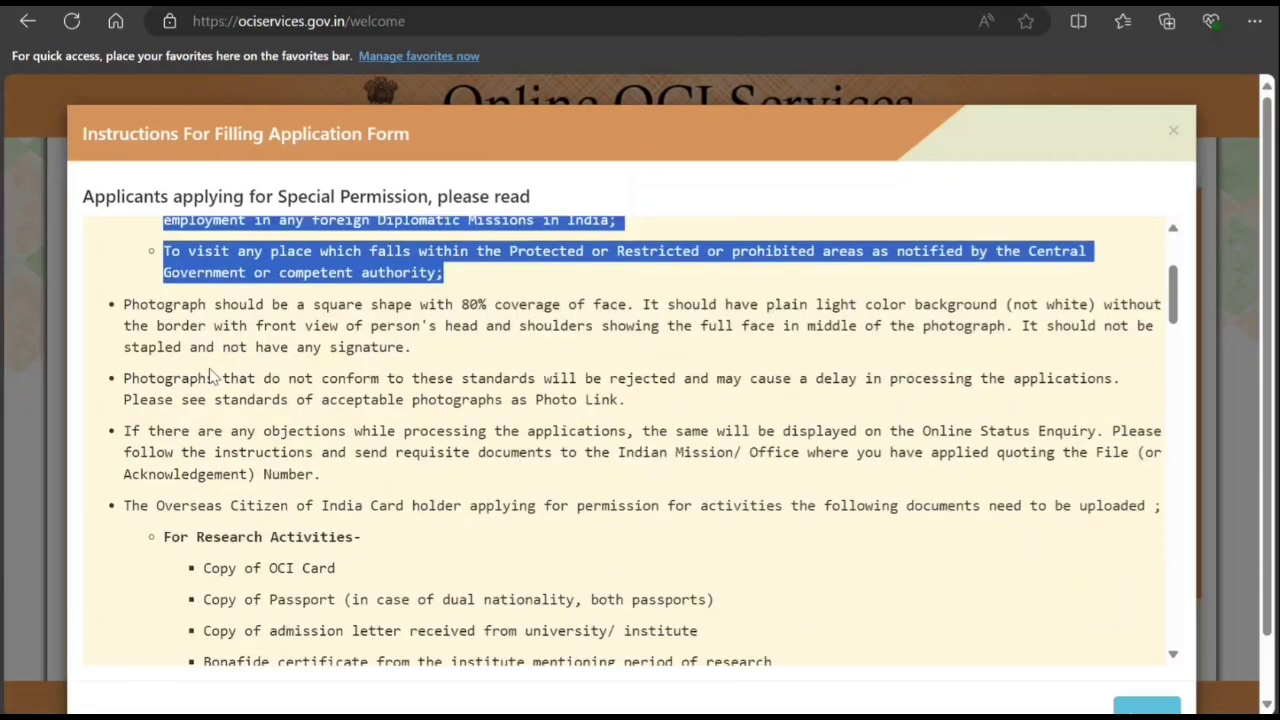
scroll(213, 400, "down", 2)
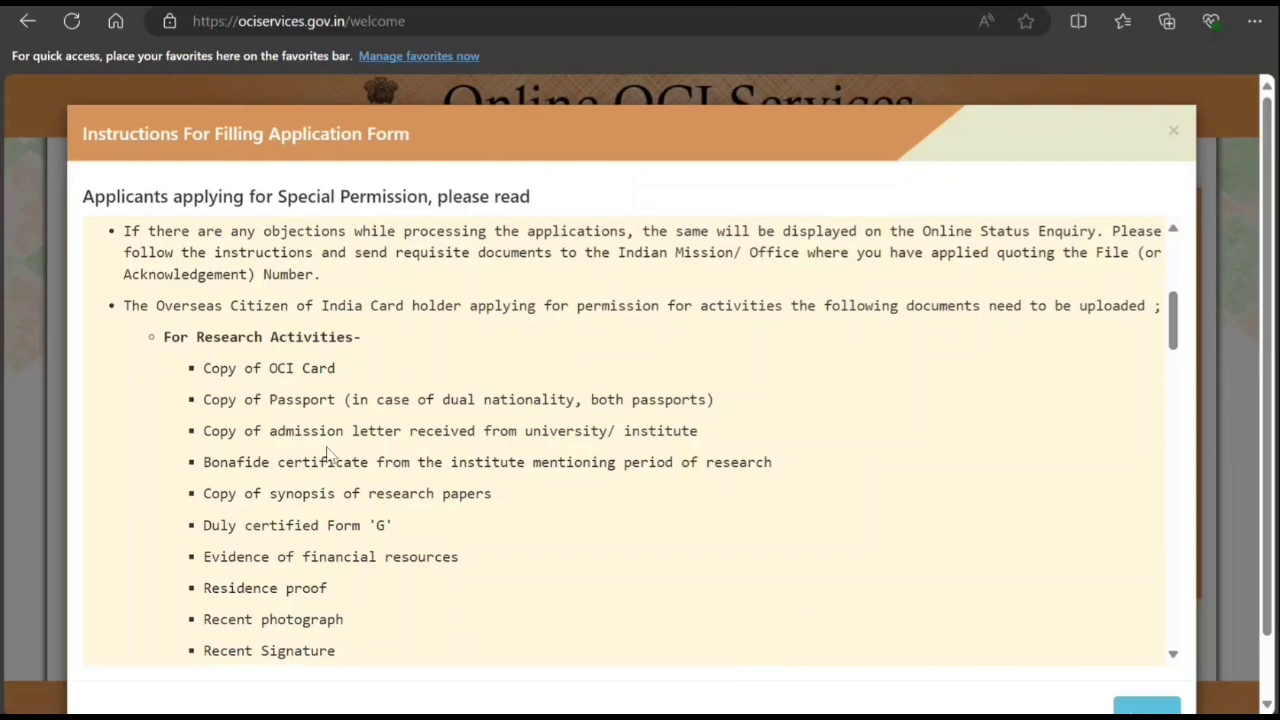
scroll(322, 462, "down", 6)
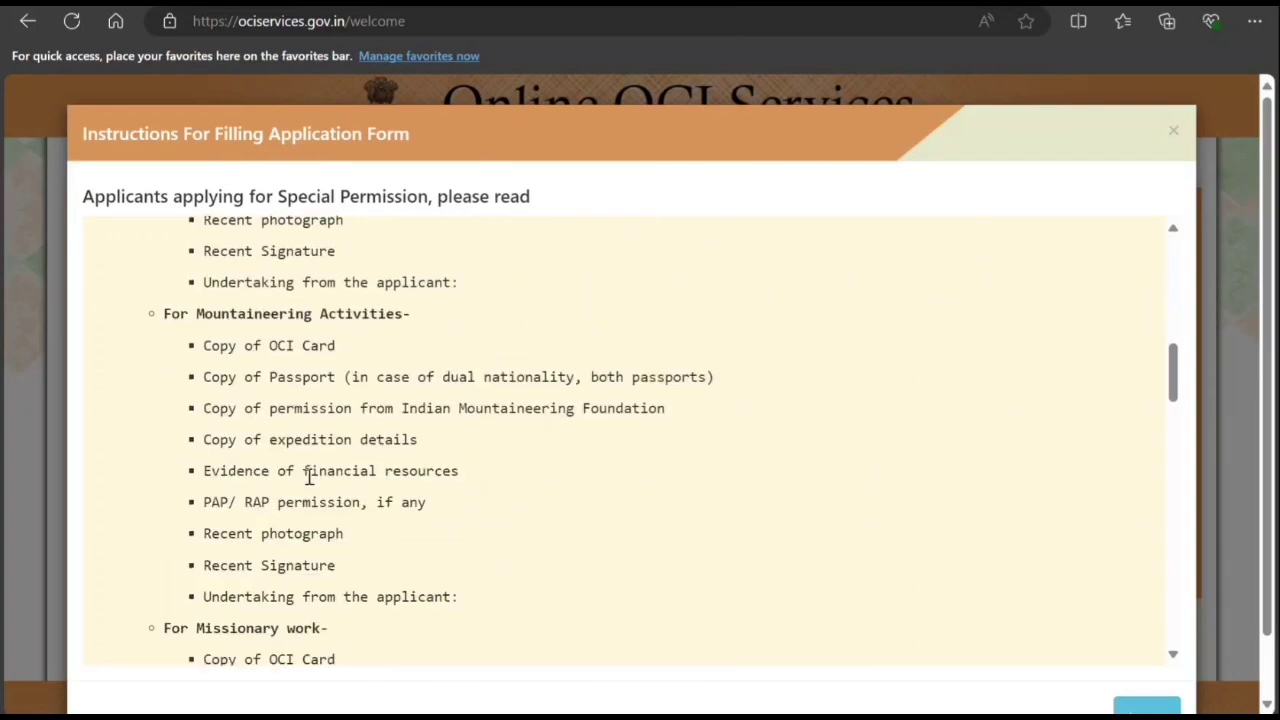
scroll(308, 478, "down", 3)
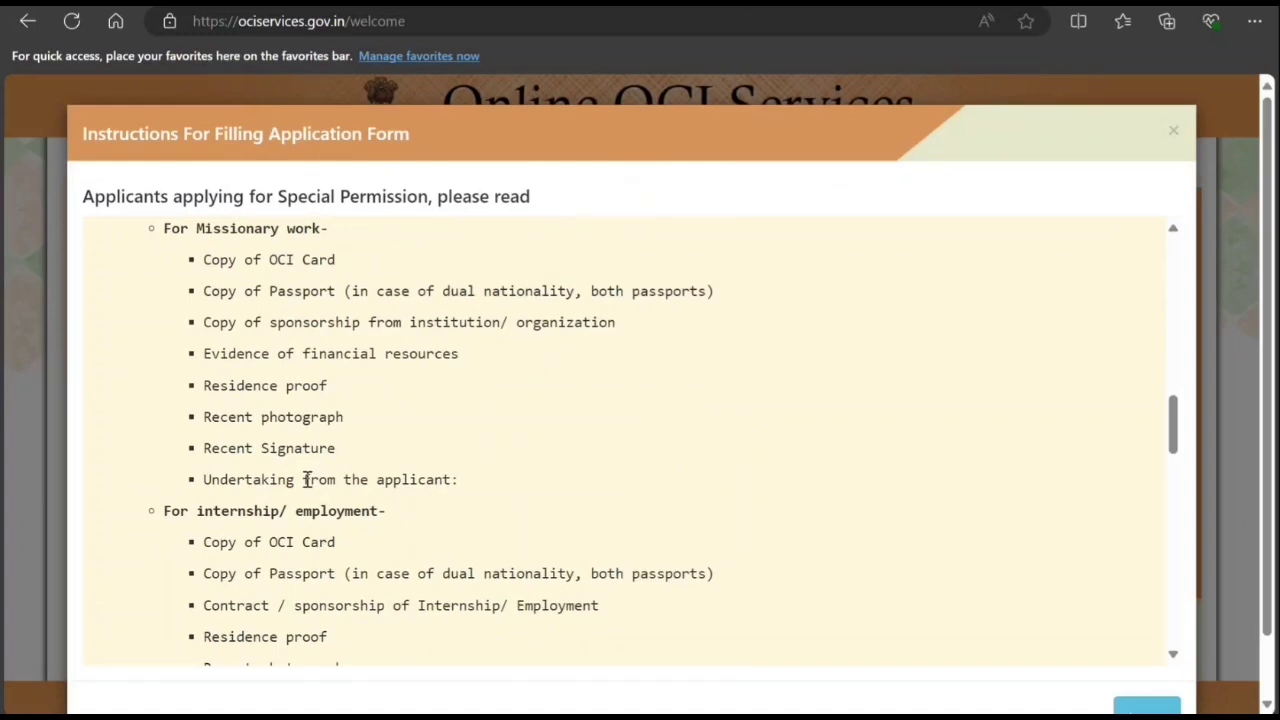
scroll(307, 480, "down", 3)
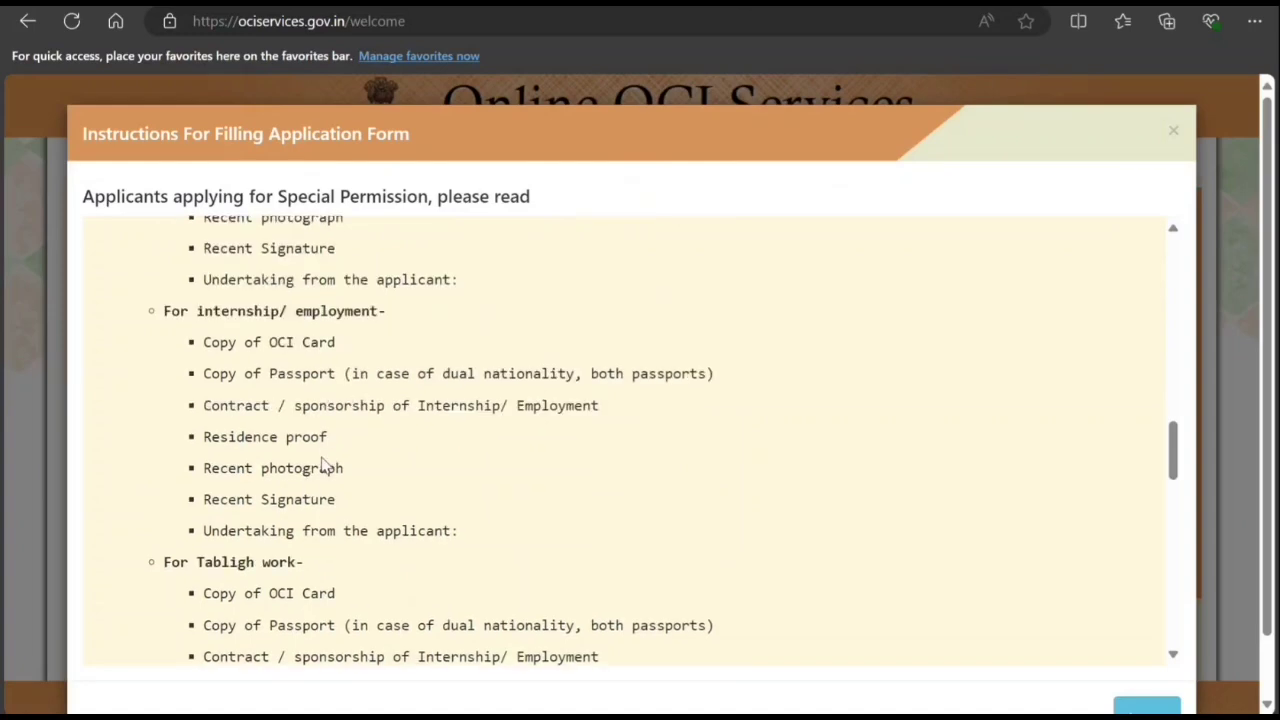
scroll(335, 485, "down", 1)
scroll(331, 492, "down", 3)
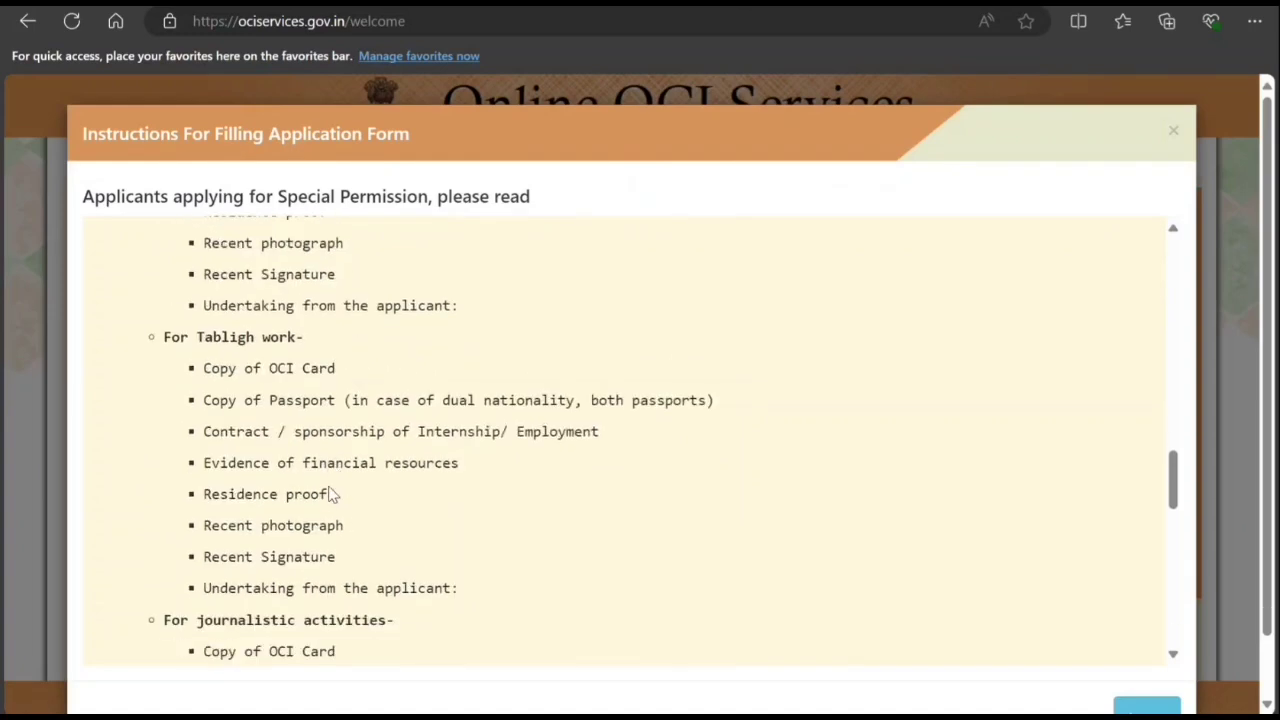
scroll(334, 476, "down", 3)
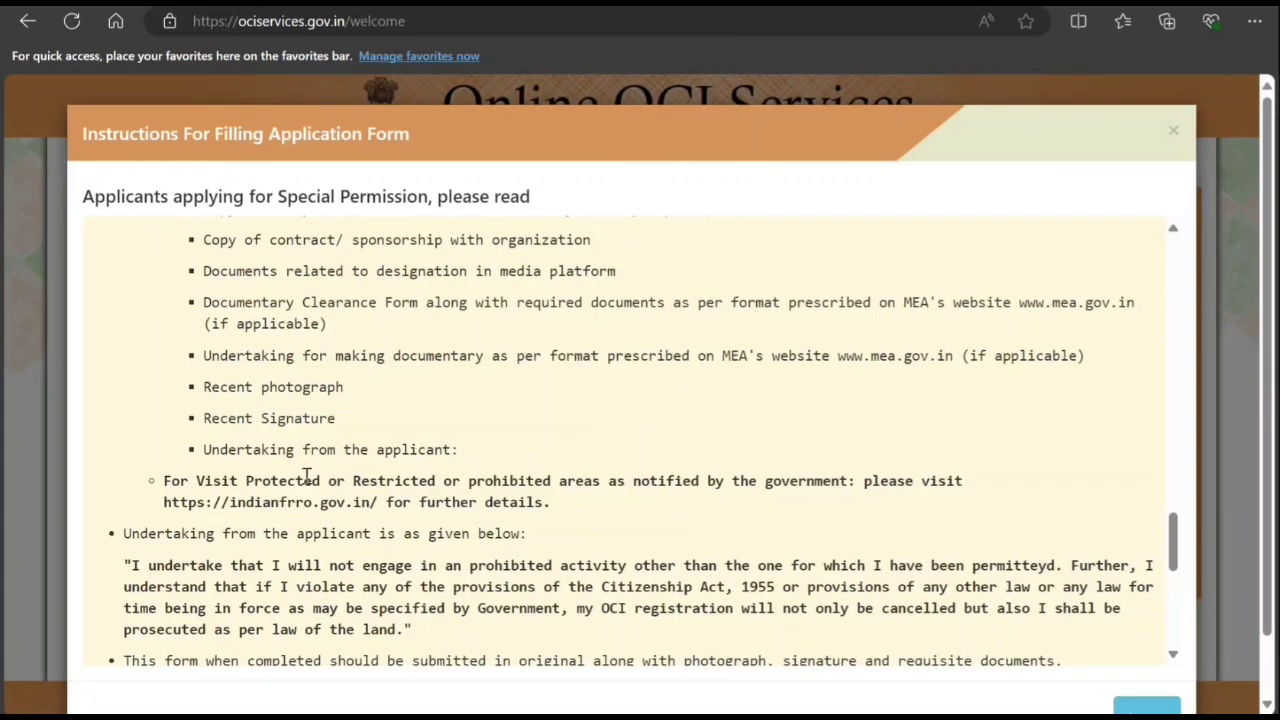
scroll(300, 453, "up", 2)
scroll(300, 453, "down", 4)
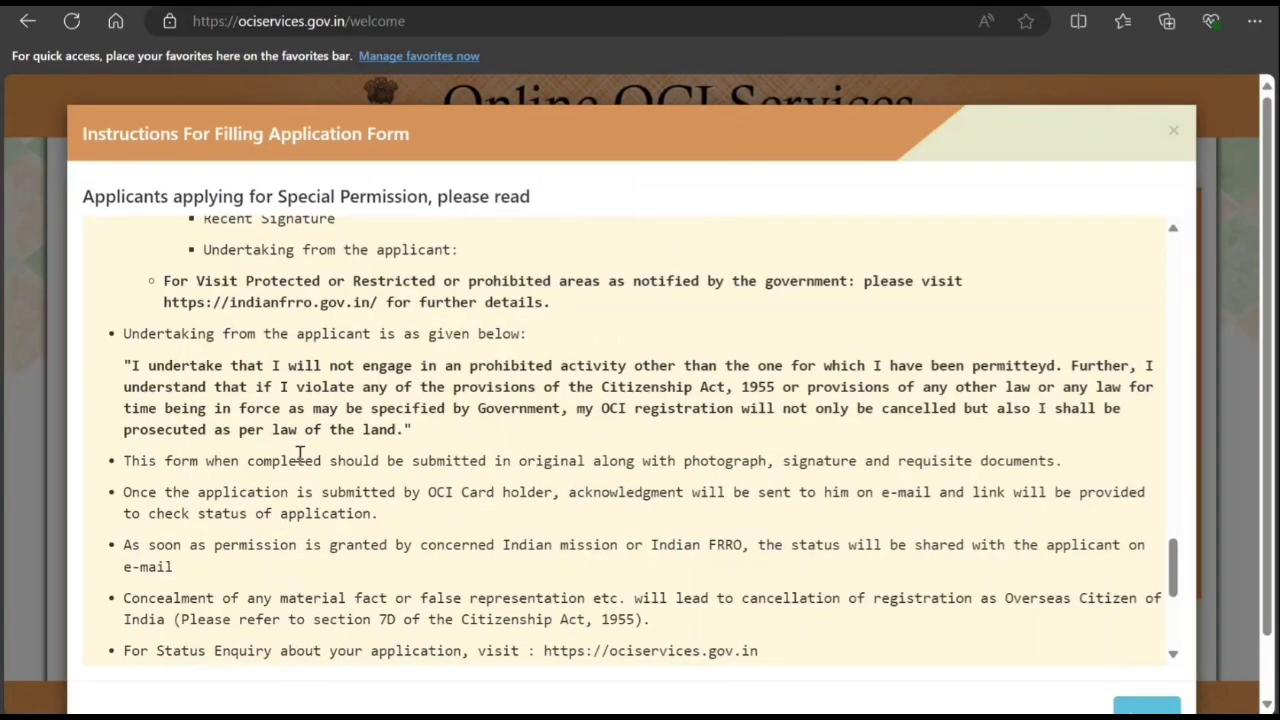
scroll(300, 453, "down", 3)
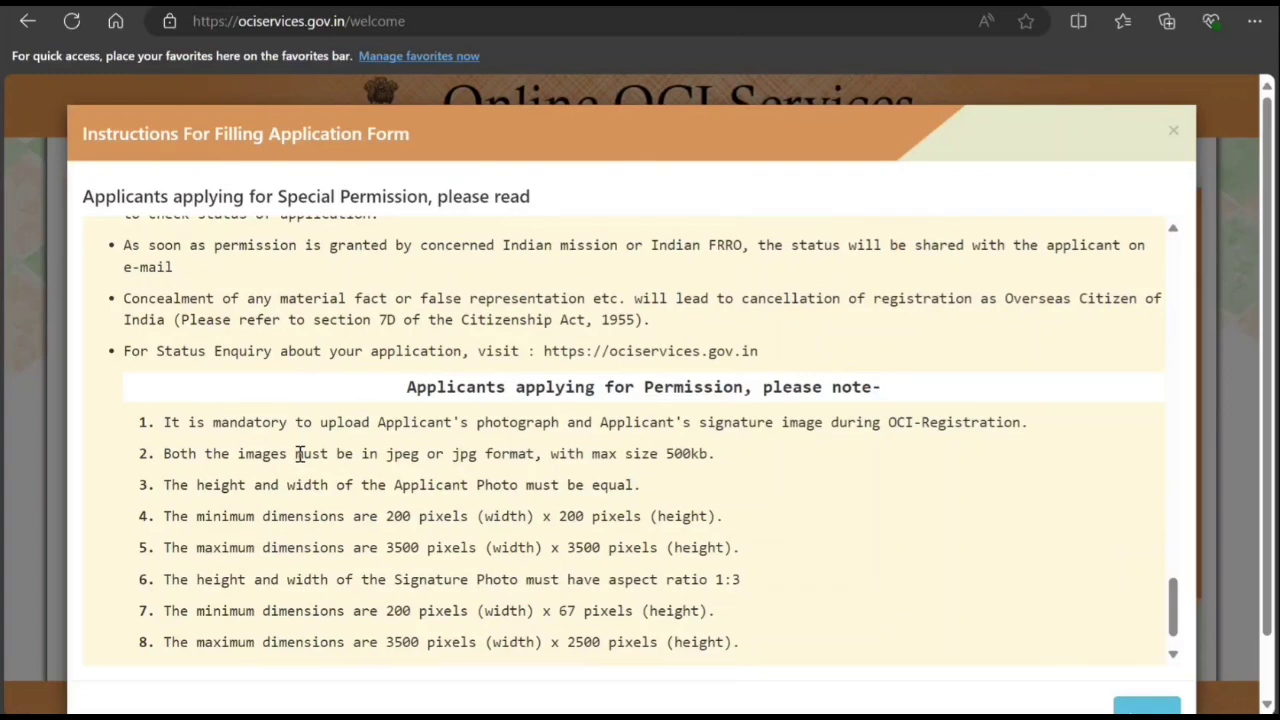
scroll(300, 456, "down", 1)
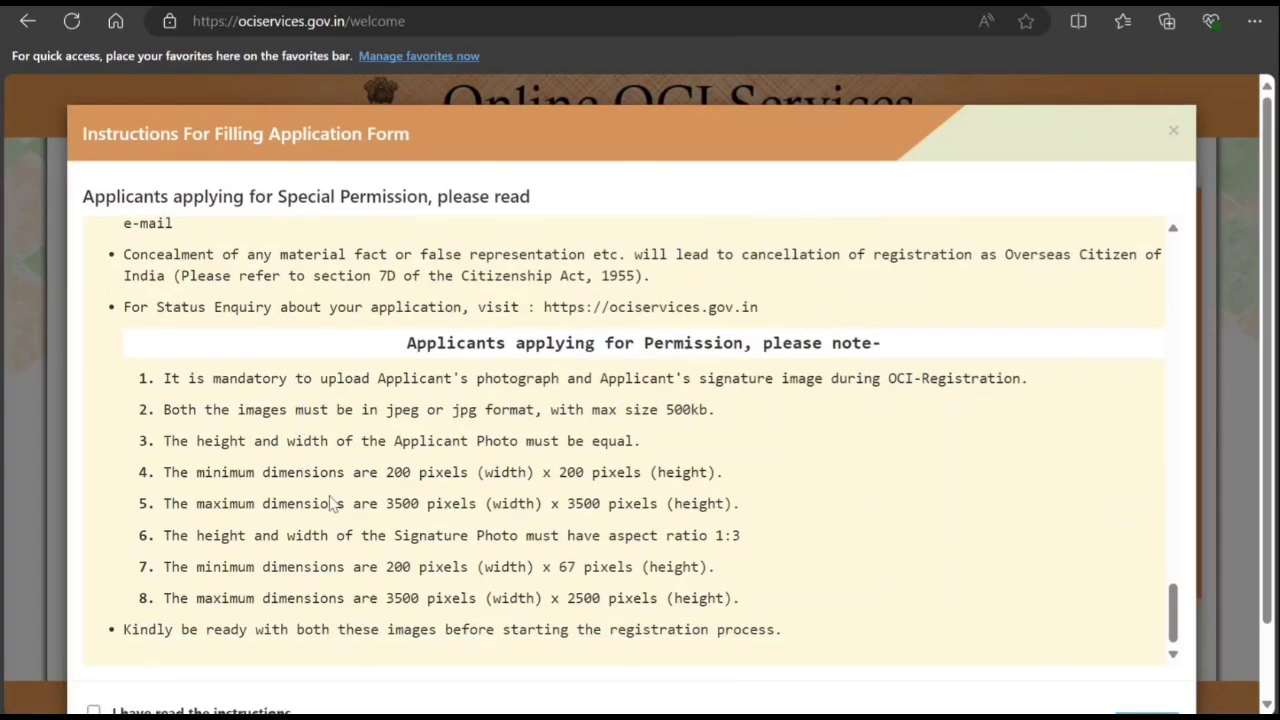
scroll(340, 503, "up", 5)
scroll(345, 503, "up", 5)
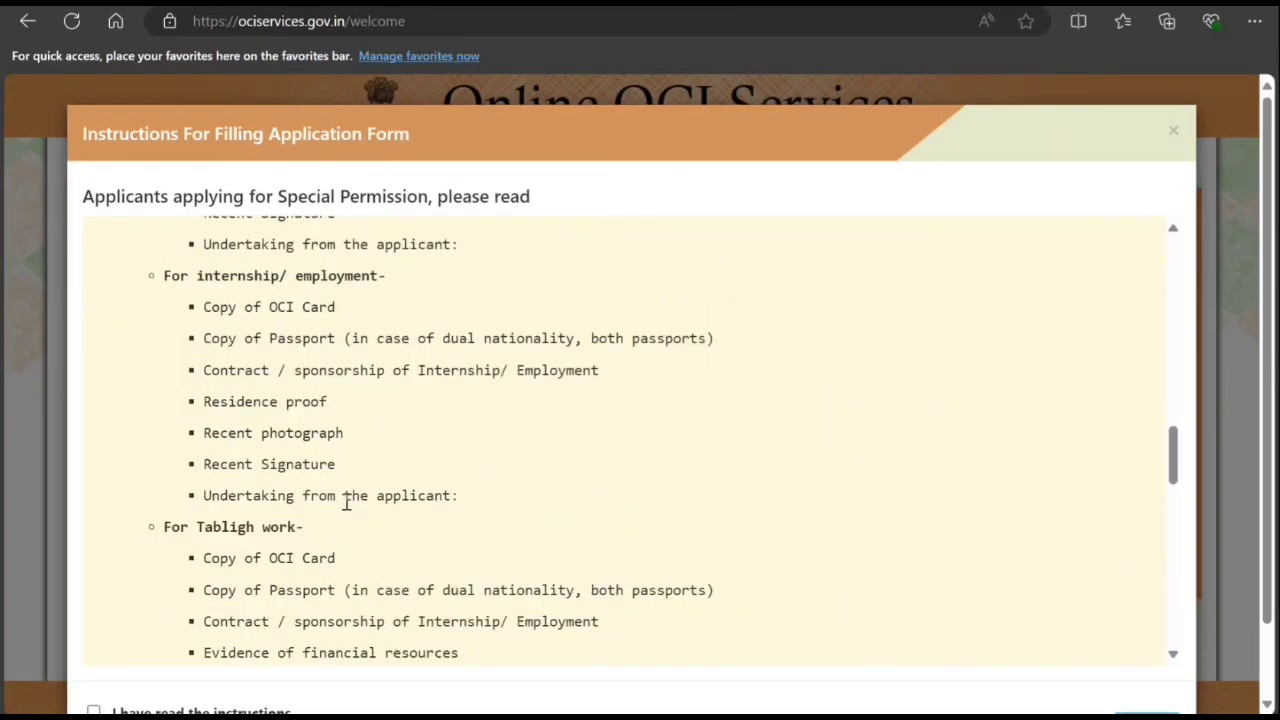
scroll(349, 510, "down", 4)
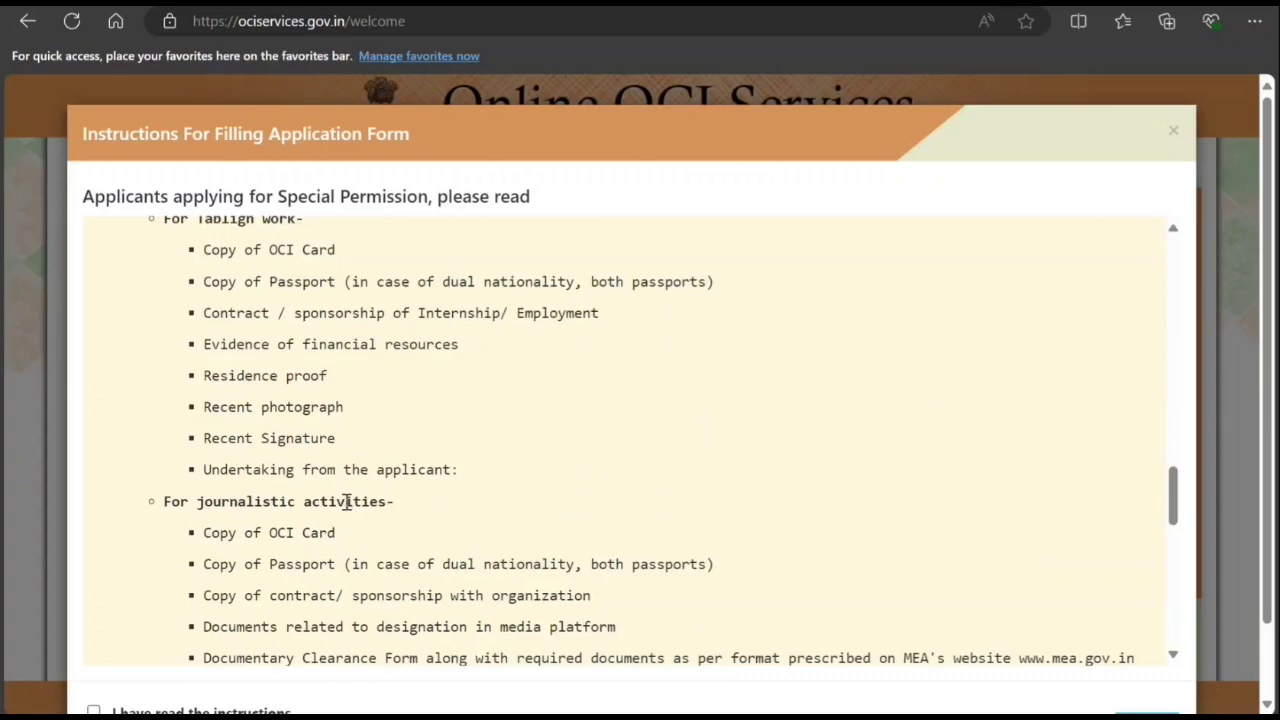
scroll(349, 503, "down", 8)
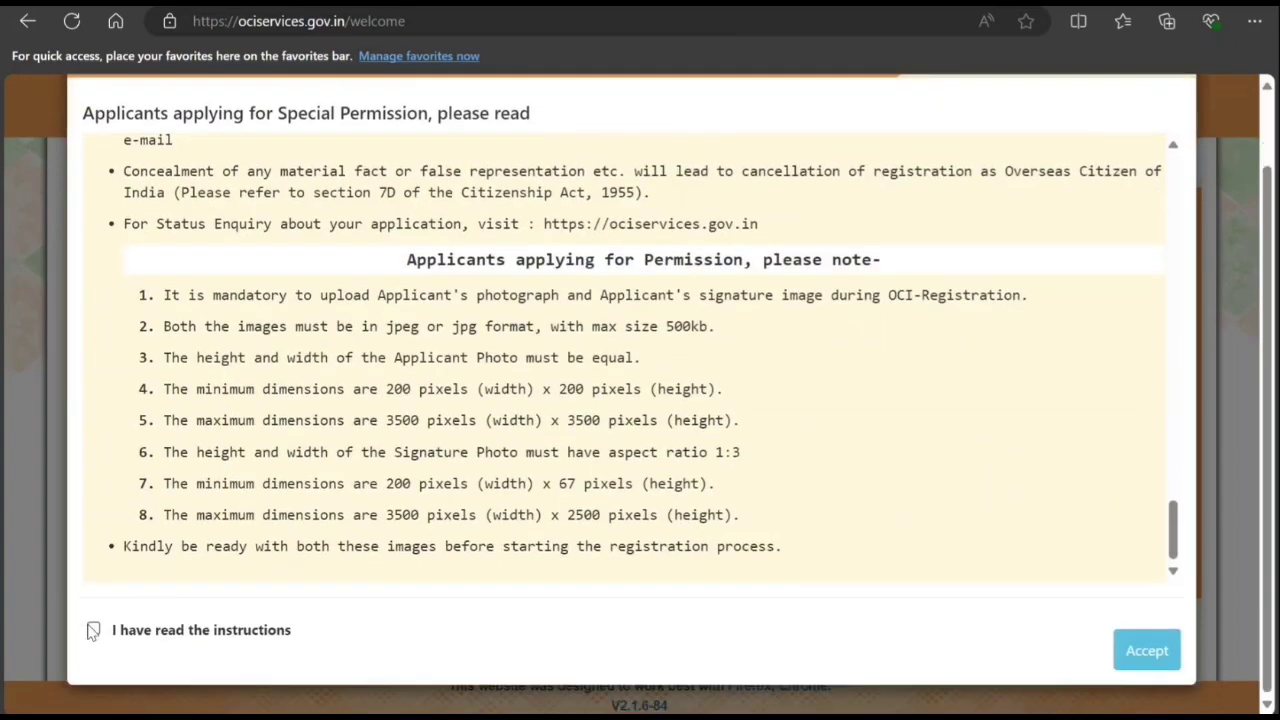
Confirm reading the instructions, accept them, and enter and submit the captcha characters.
left_click(93, 629)
left_click(1158, 651)
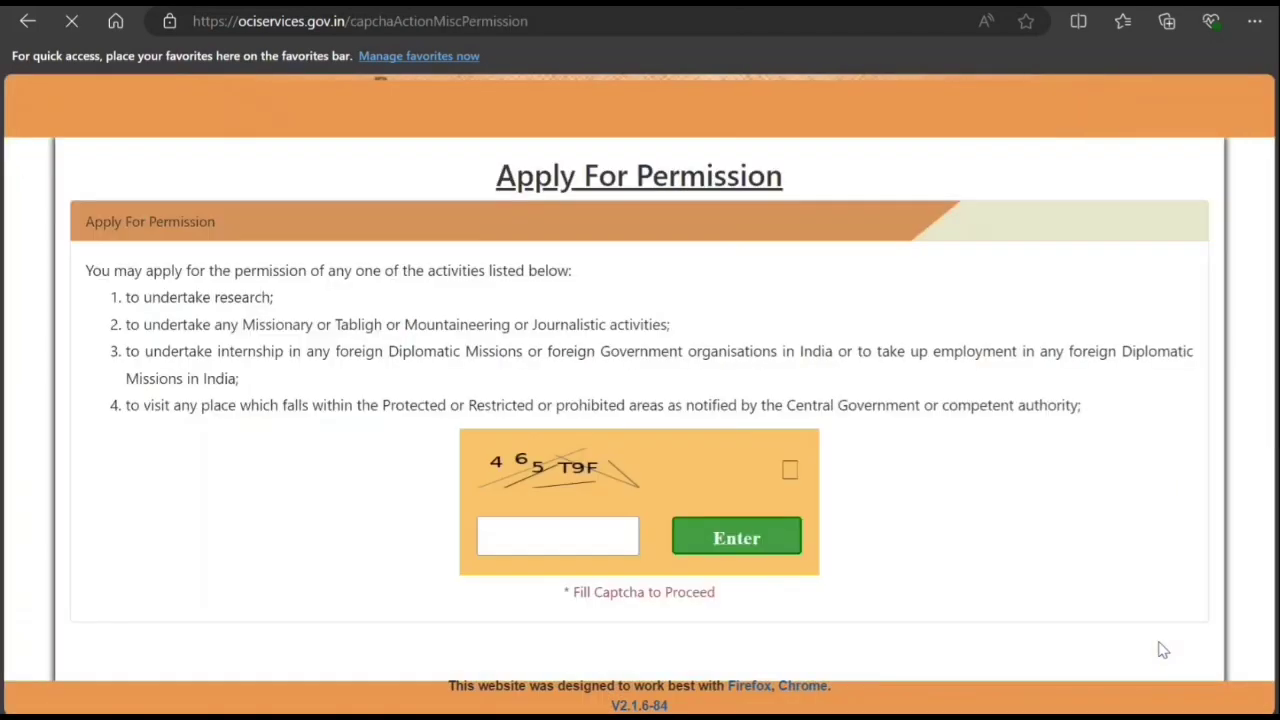
left_click(558, 548)
type("4")
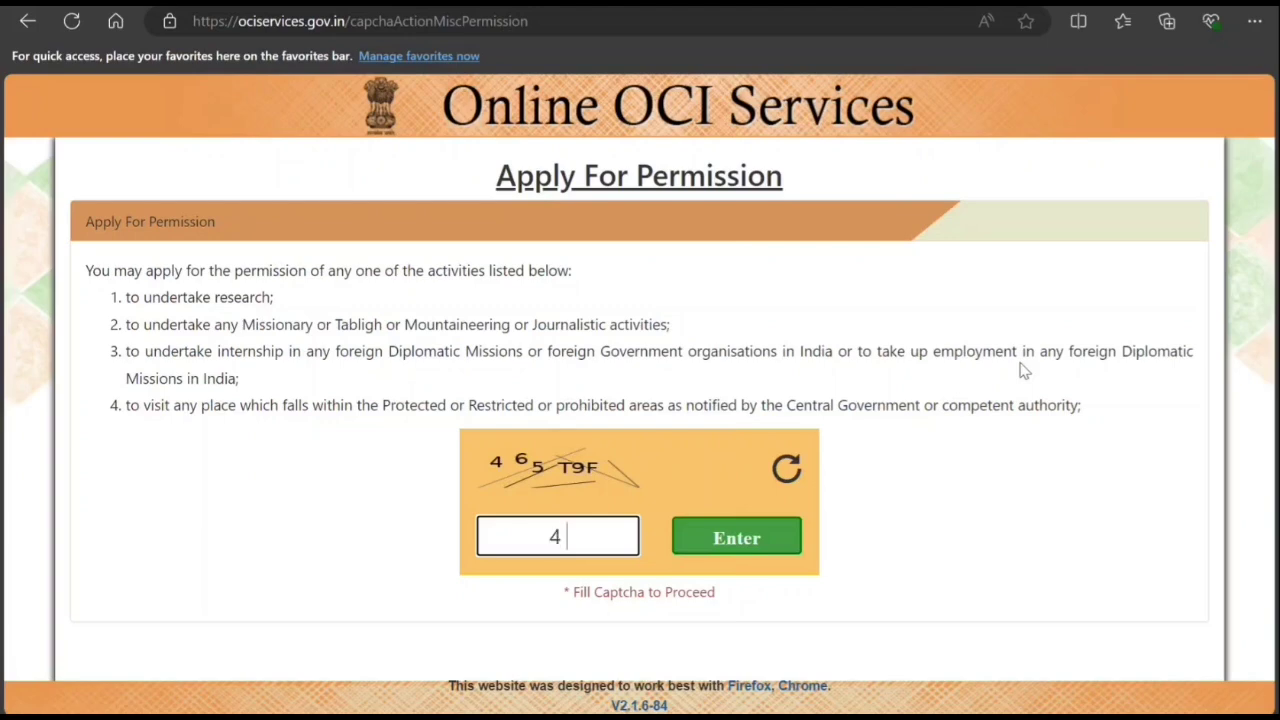
type("65T9F")
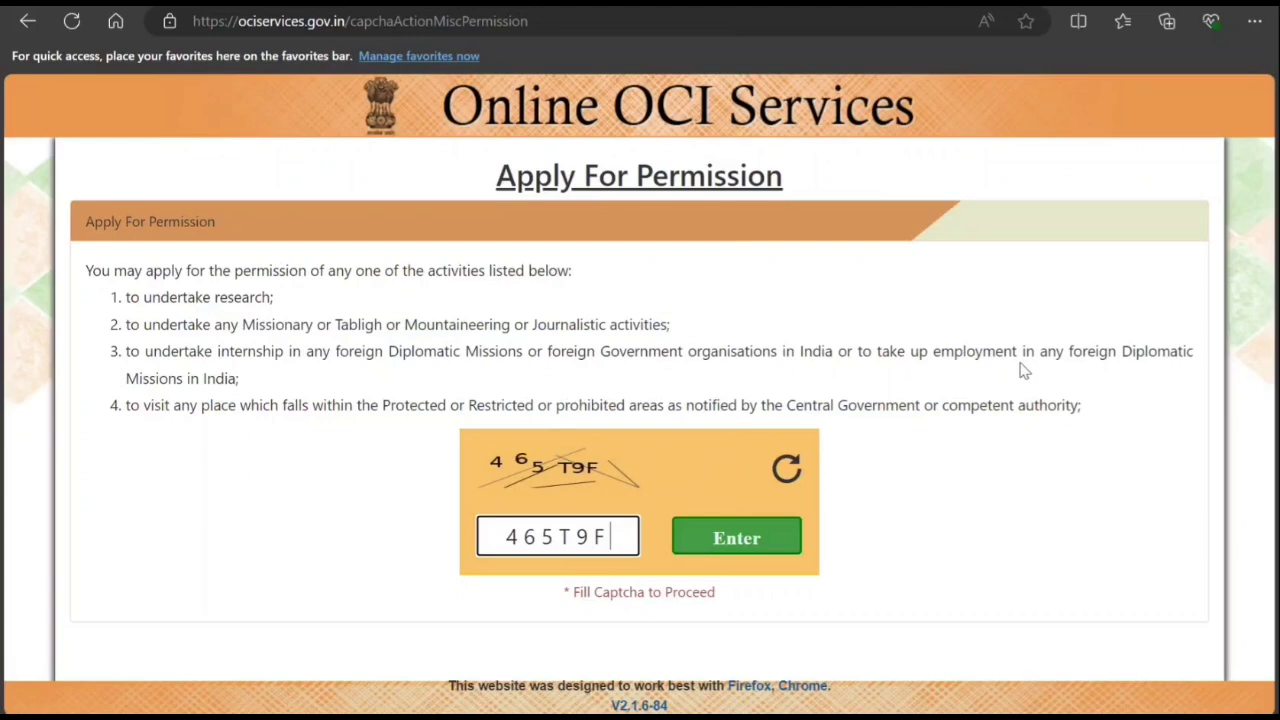
left_click(737, 548)
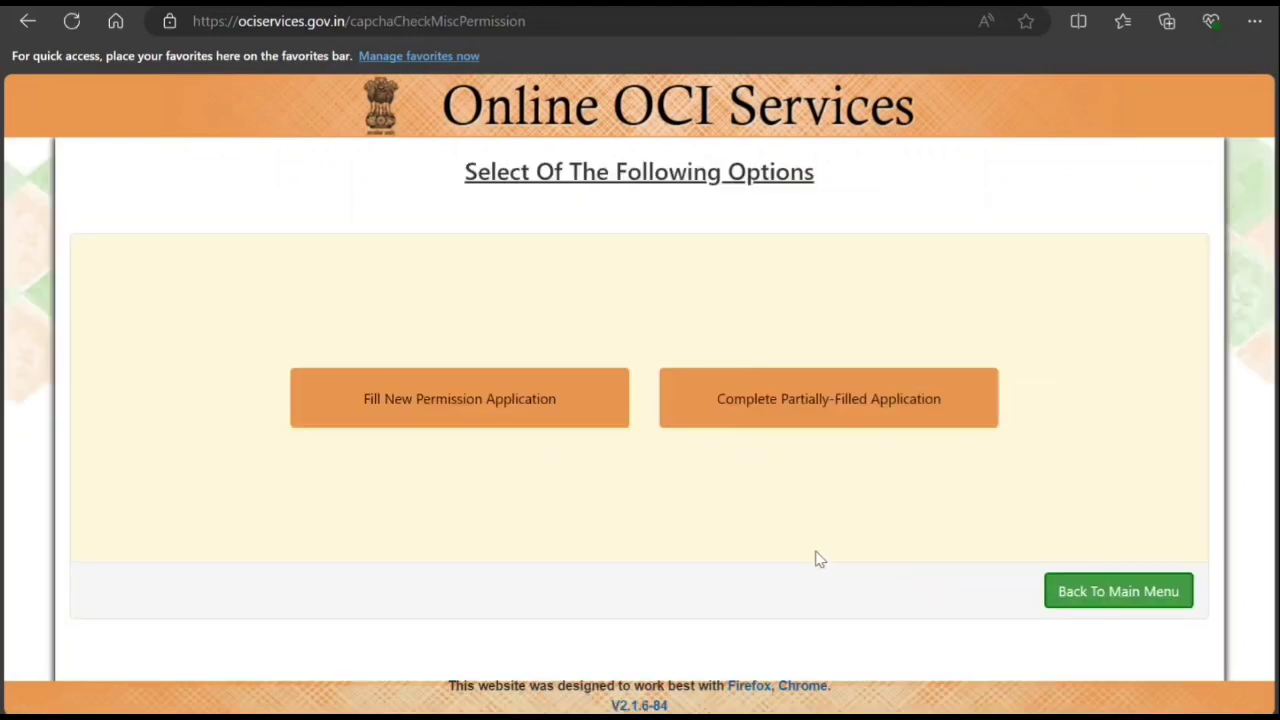
Choose Fill New Permission Application.
left_click(551, 418)
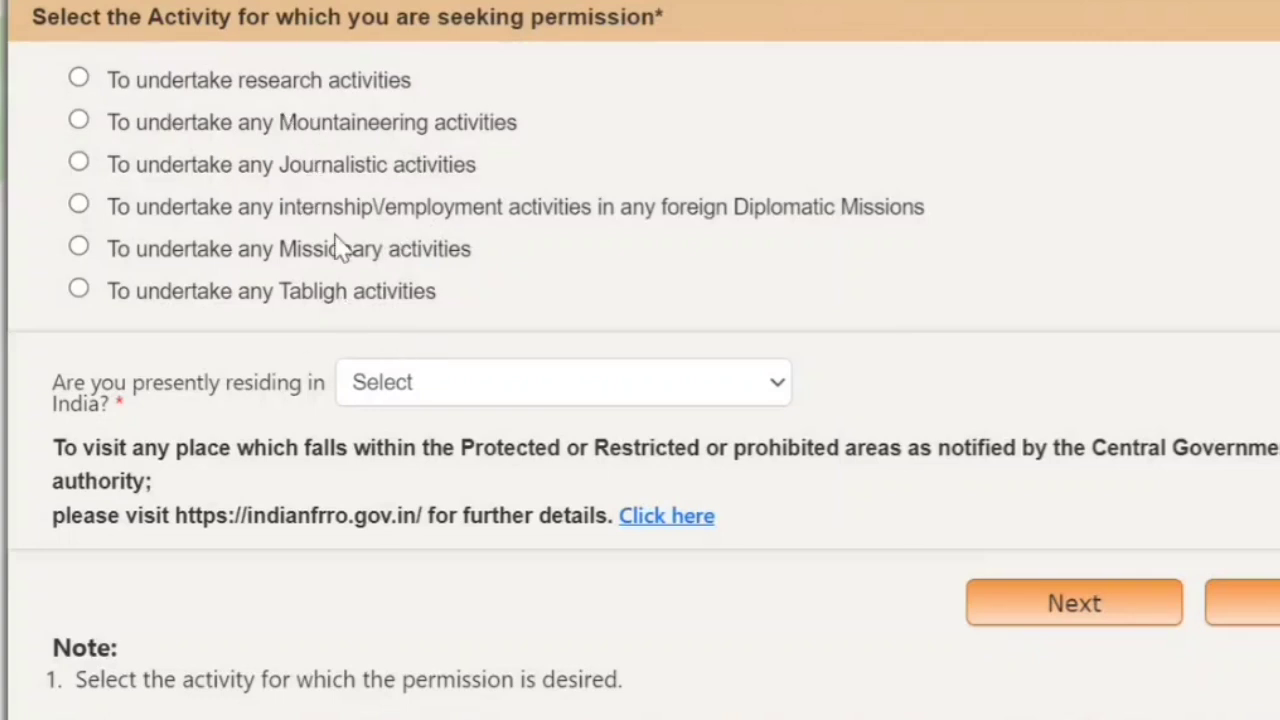
Select Mountaineering, answer No to residing in India, set CANADA as residence, and continue.
left_click(80, 122)
left_click(428, 386)
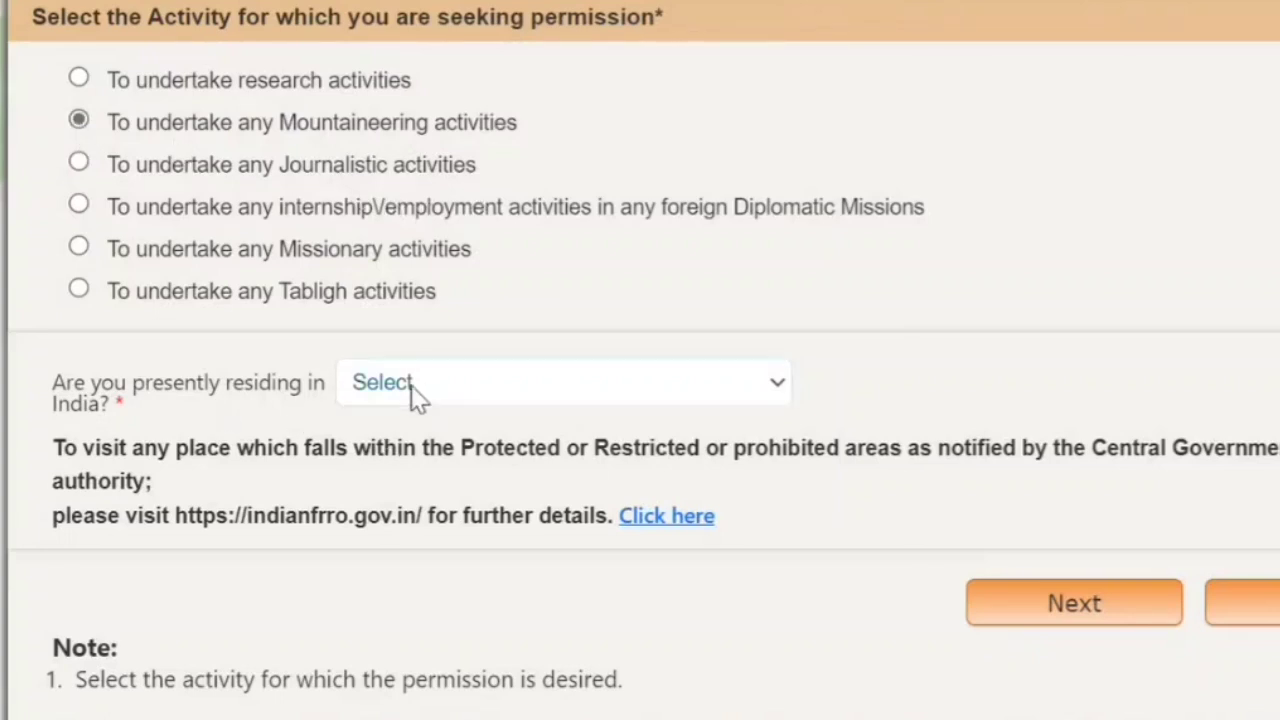
left_click(388, 522)
scroll(266, 410, "down", 1)
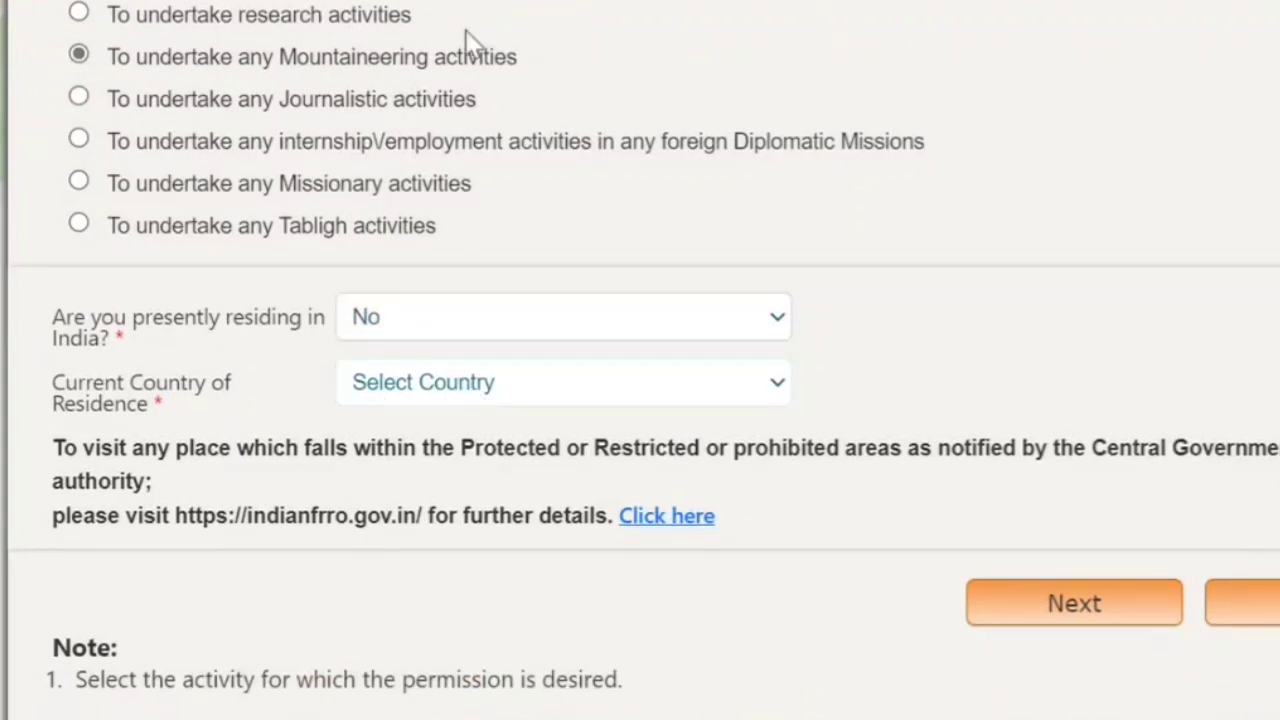
left_click(443, 143)
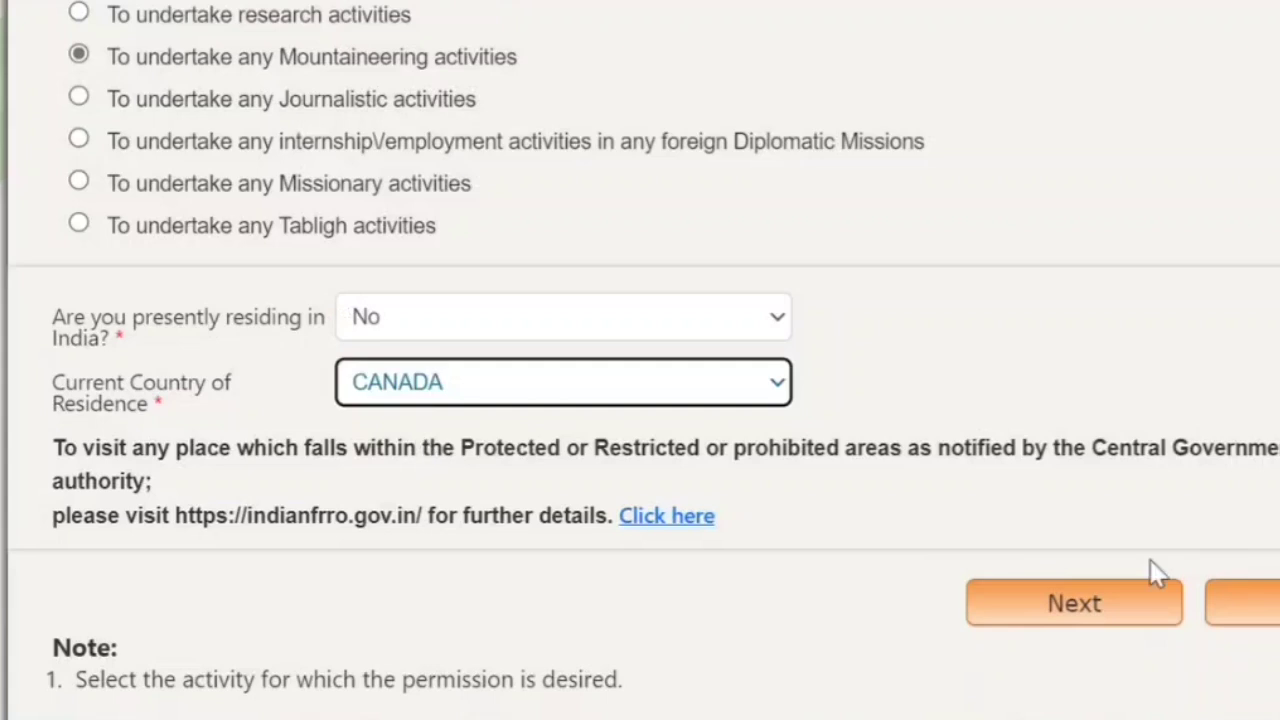
left_click(1053, 612)
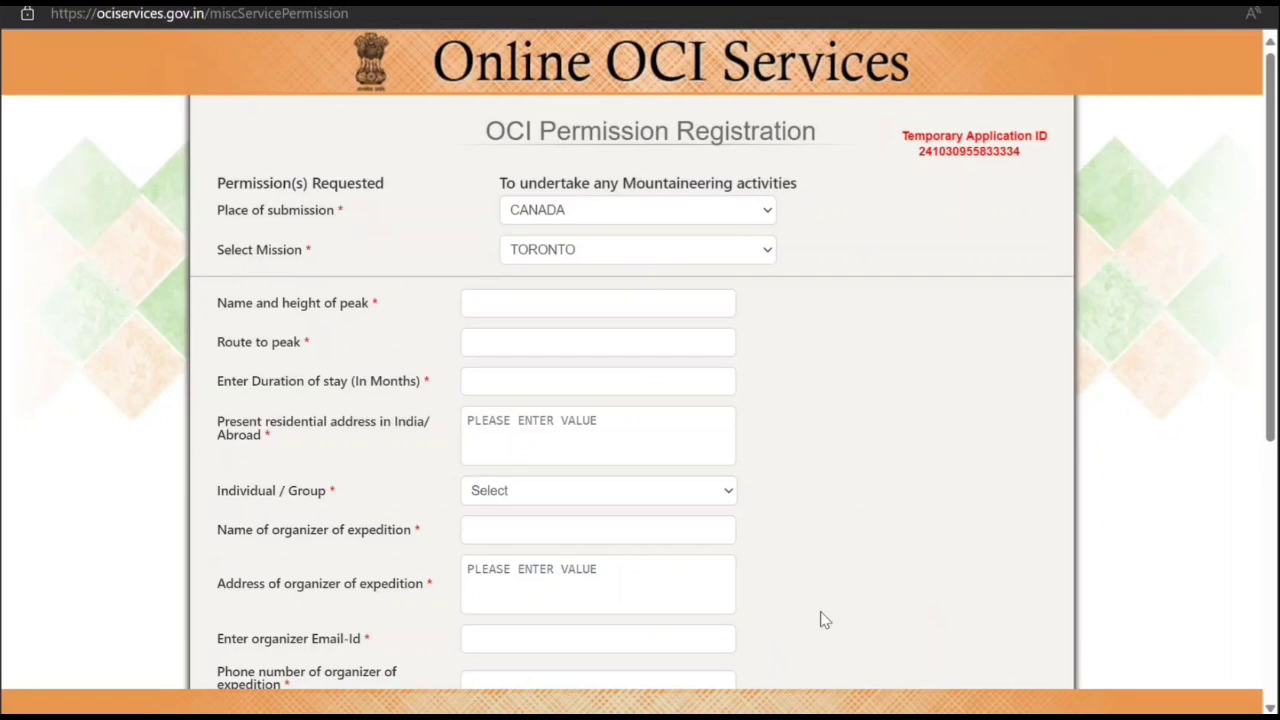
Set the Individual / Group field to Individual.
scroll(823, 619, "down", 5)
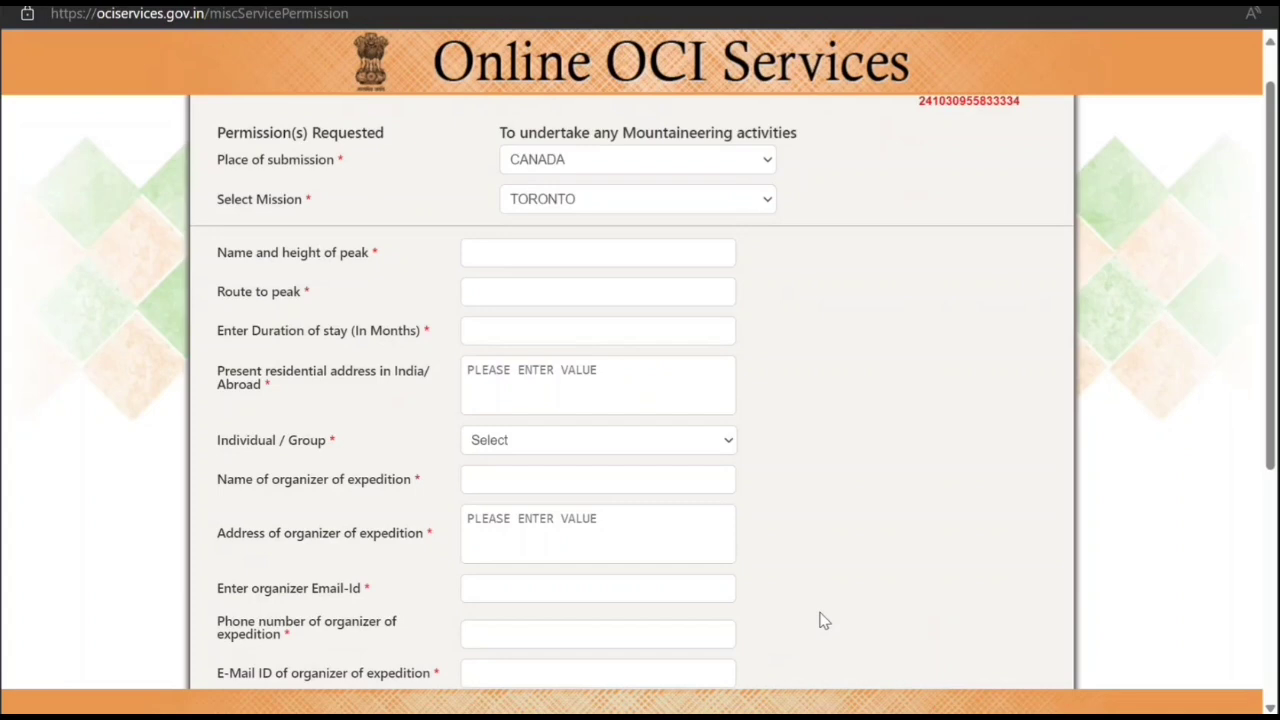
scroll(820, 615, "down", 4)
scroll(820, 620, "up", 4)
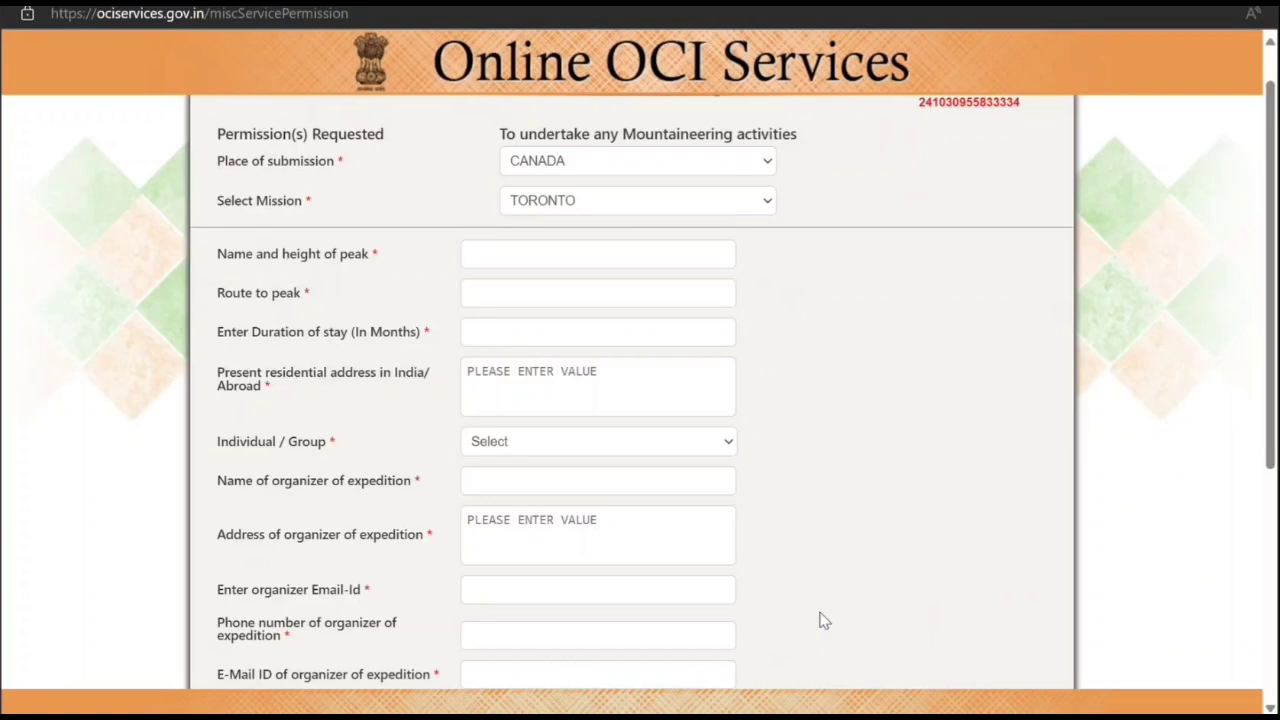
mouse_move(690, 203)
left_click(496, 450)
left_click(486, 508)
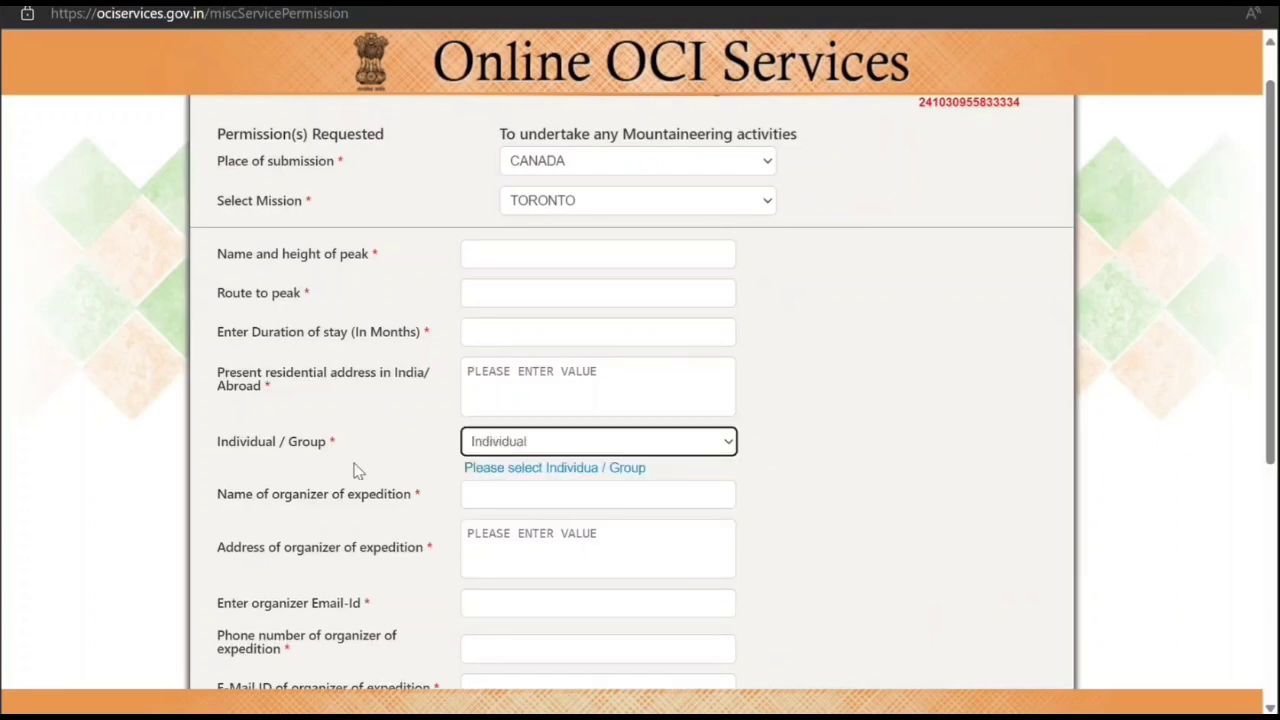
Scroll through the rest of the mountaineering registration form to review its fields.
scroll(482, 508, "down", 1)
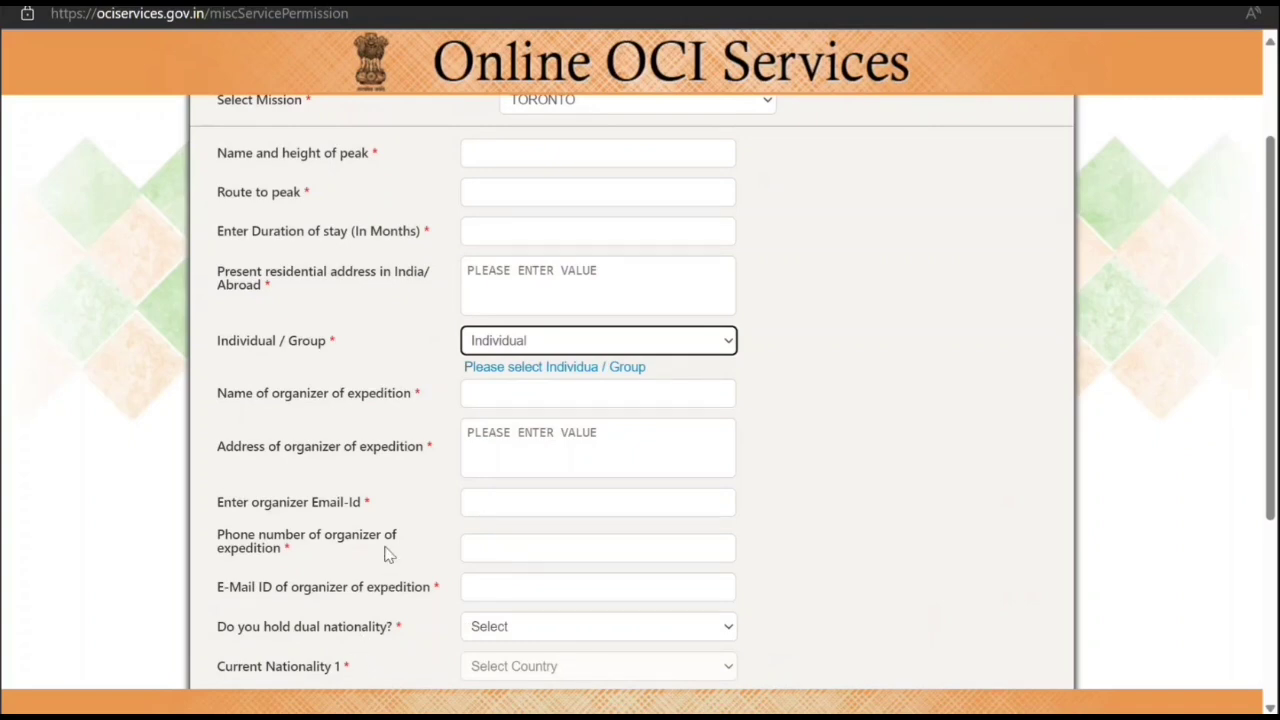
scroll(414, 506, "down", 1)
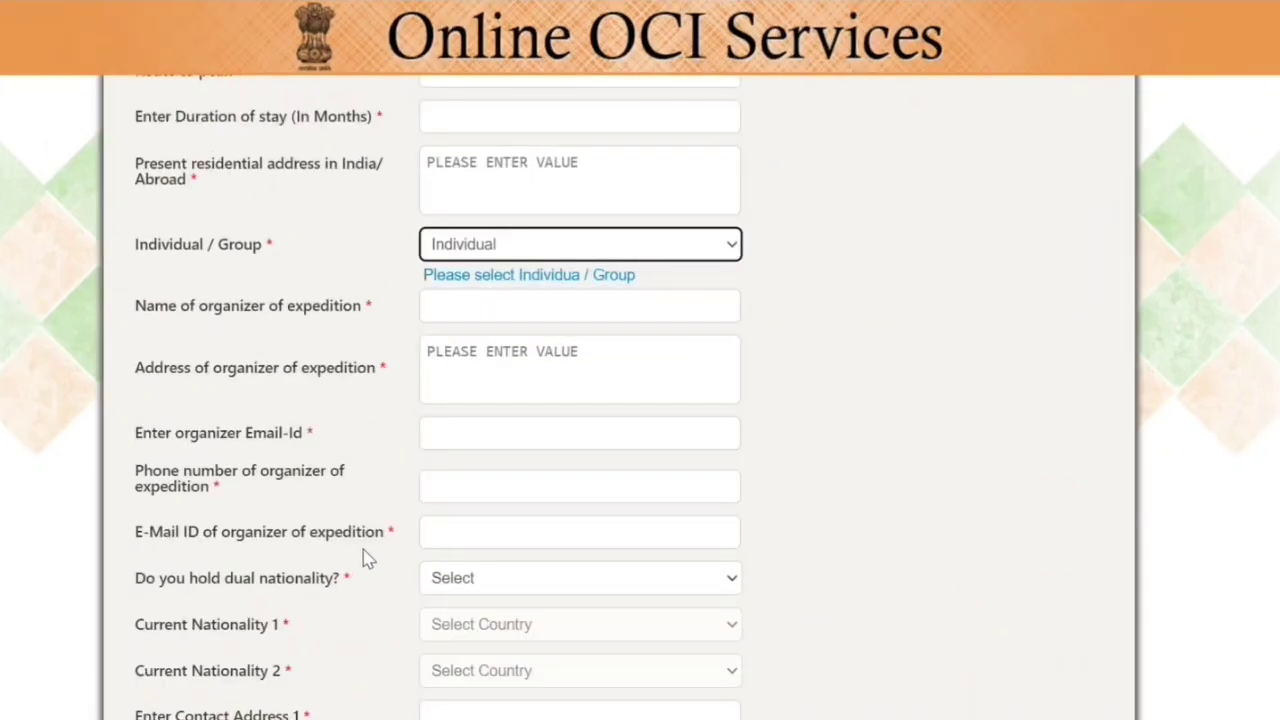
scroll(368, 559, "down", 1)
scroll(368, 559, "up", 1)
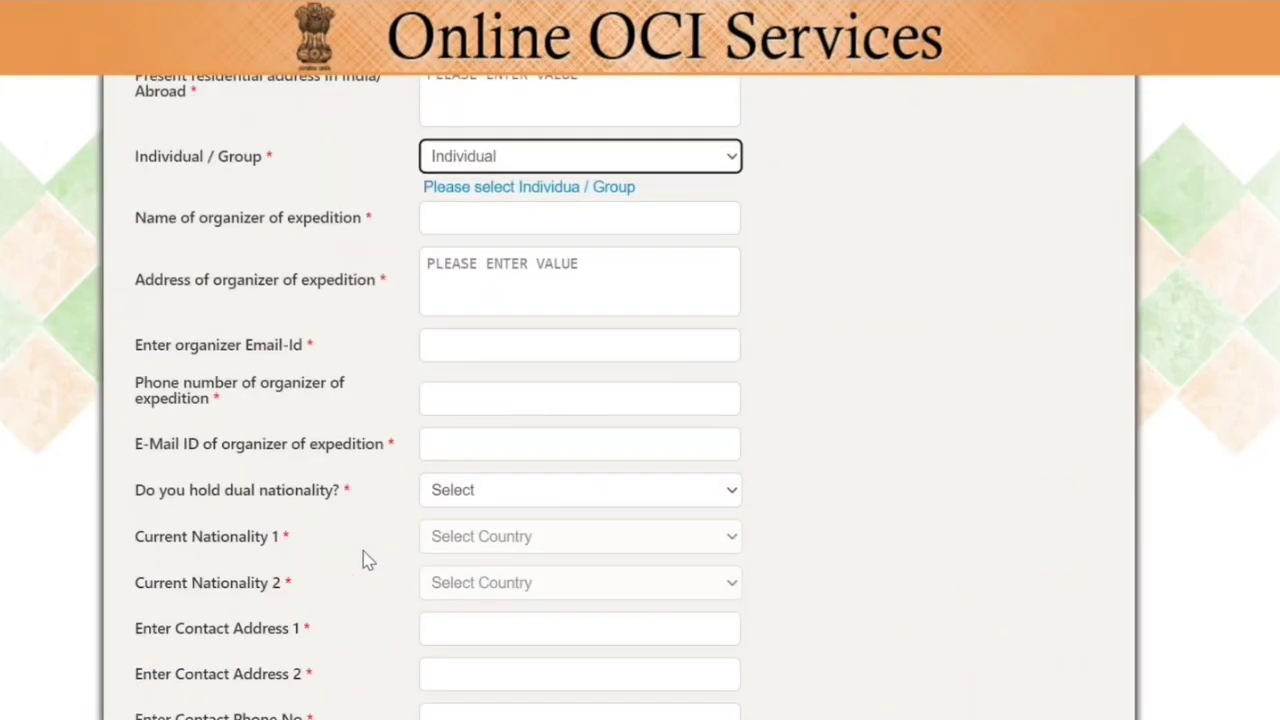
scroll(368, 559, "down", 2)
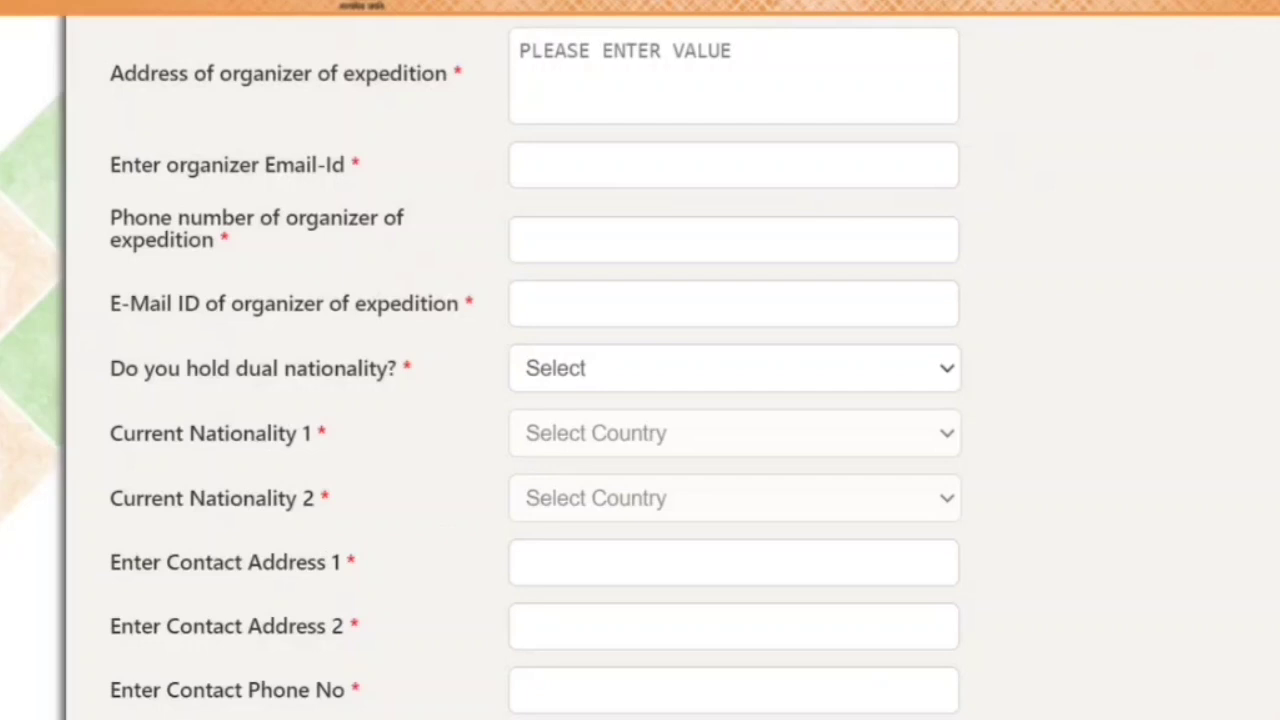
scroll(640, 368, "up", 4)
scroll(640, 368, "up", 2)
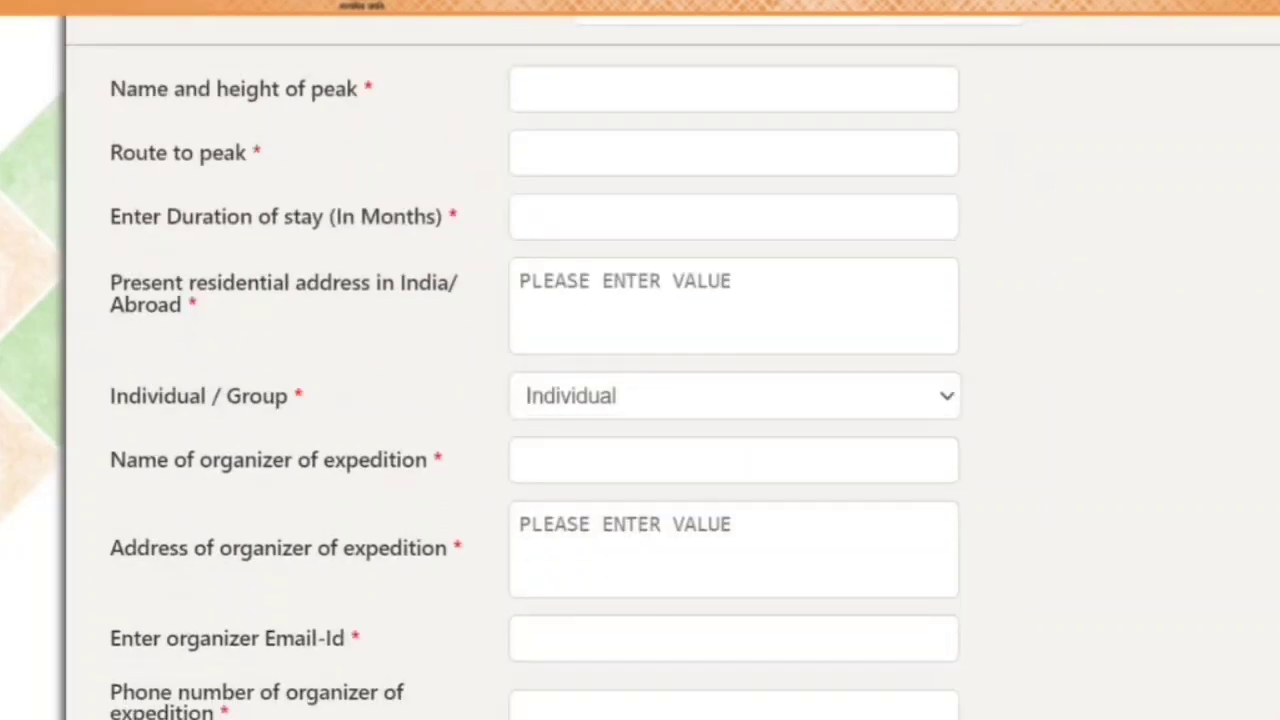
scroll(640, 360, "up", 3)
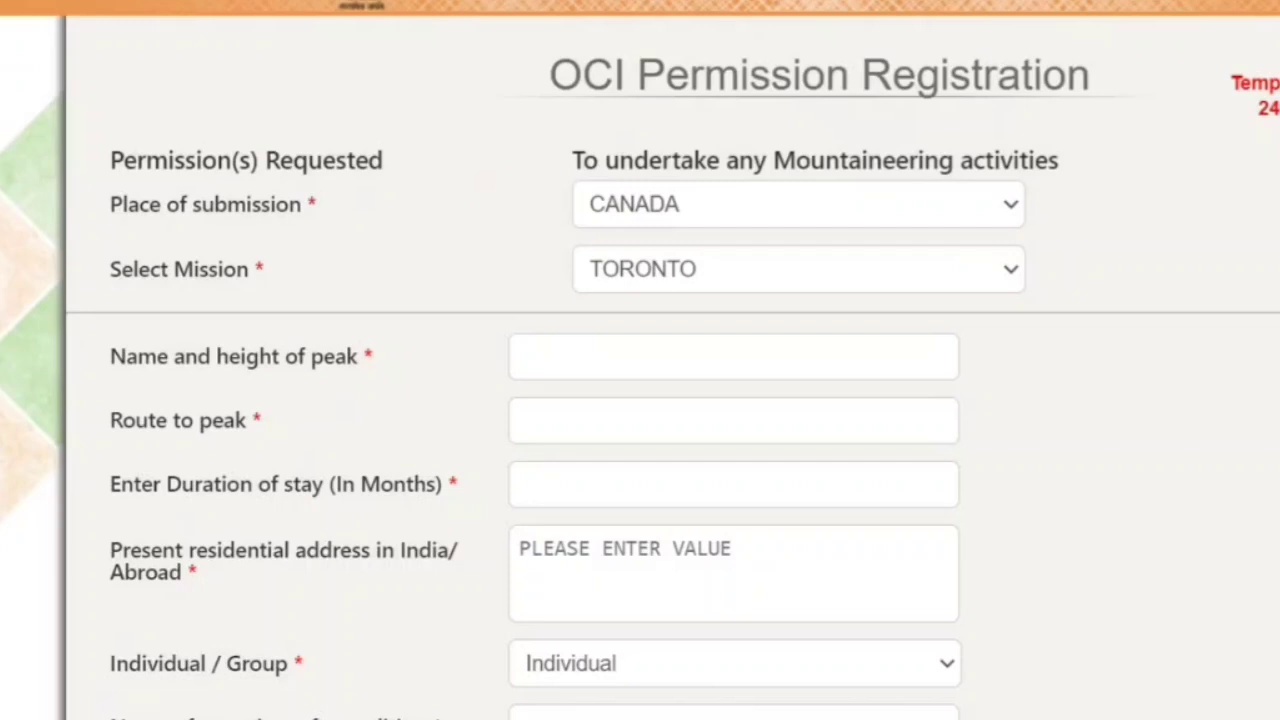